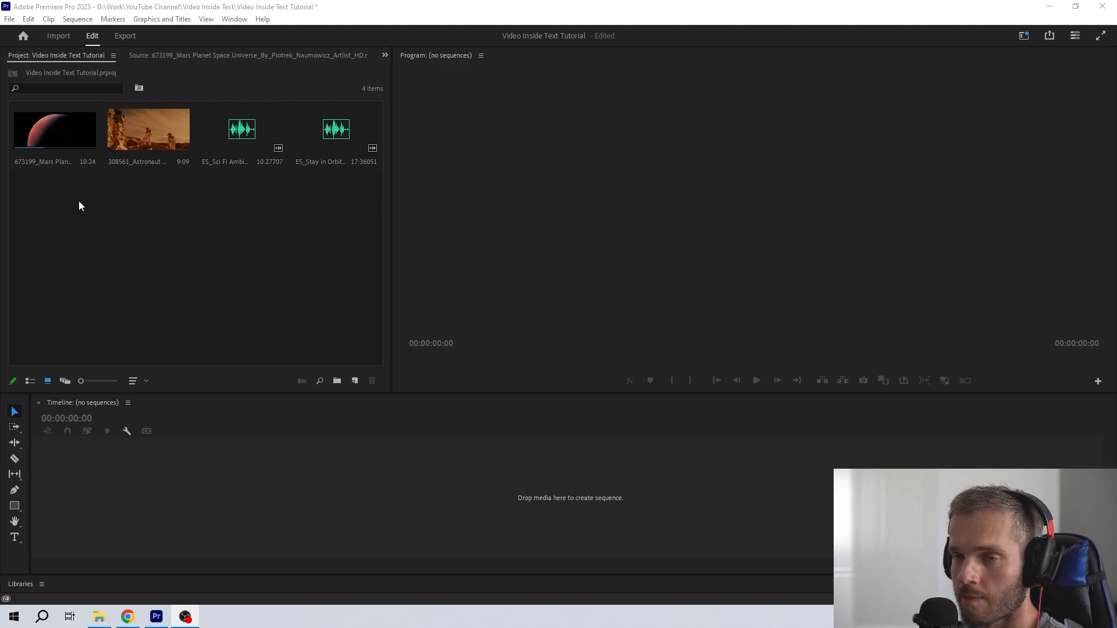
# Step: Create a sequence from the Mars planet clip
pyautogui.click(71, 146)
pyautogui.moveTo(66, 140); pyautogui.dragTo(127, 494)
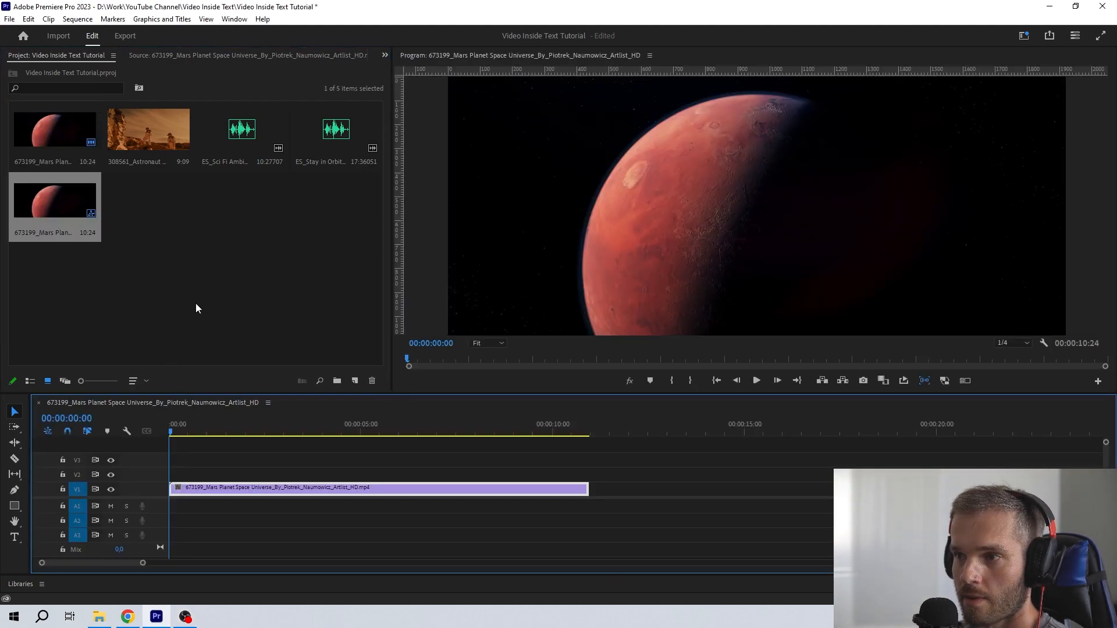
# Step: Place the astronaut clip on V2 above the planet clip and trim the planet clip to the same end point
pyautogui.click(155, 150)
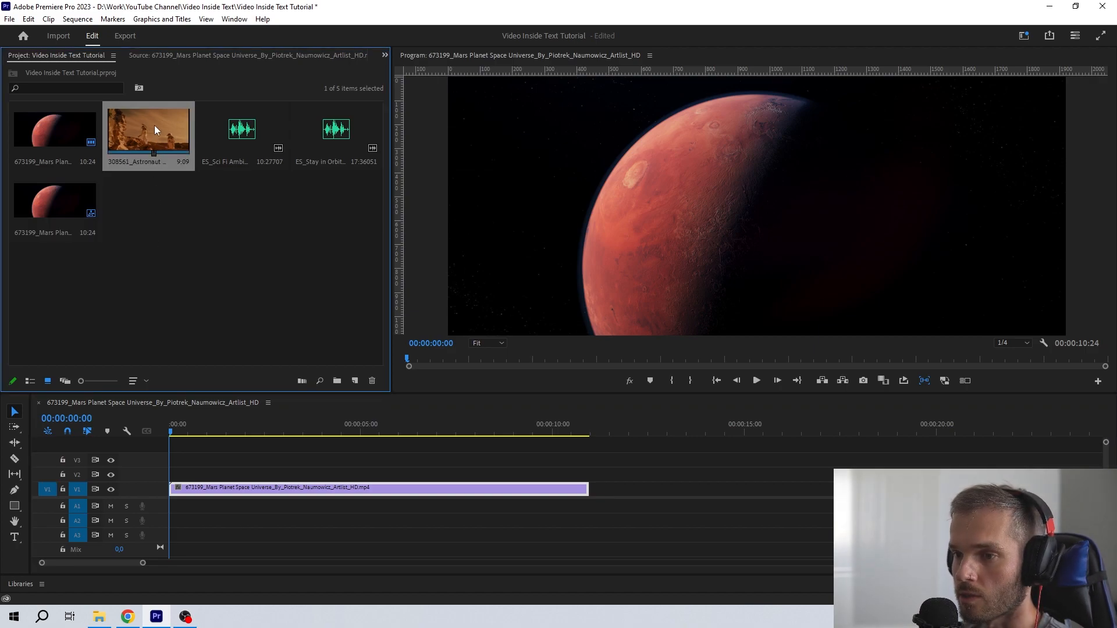
pyautogui.moveTo(155, 125); pyautogui.dragTo(173, 474)
pyautogui.click(447, 478)
pyautogui.moveTo(586, 491); pyautogui.dragTo(527, 489)
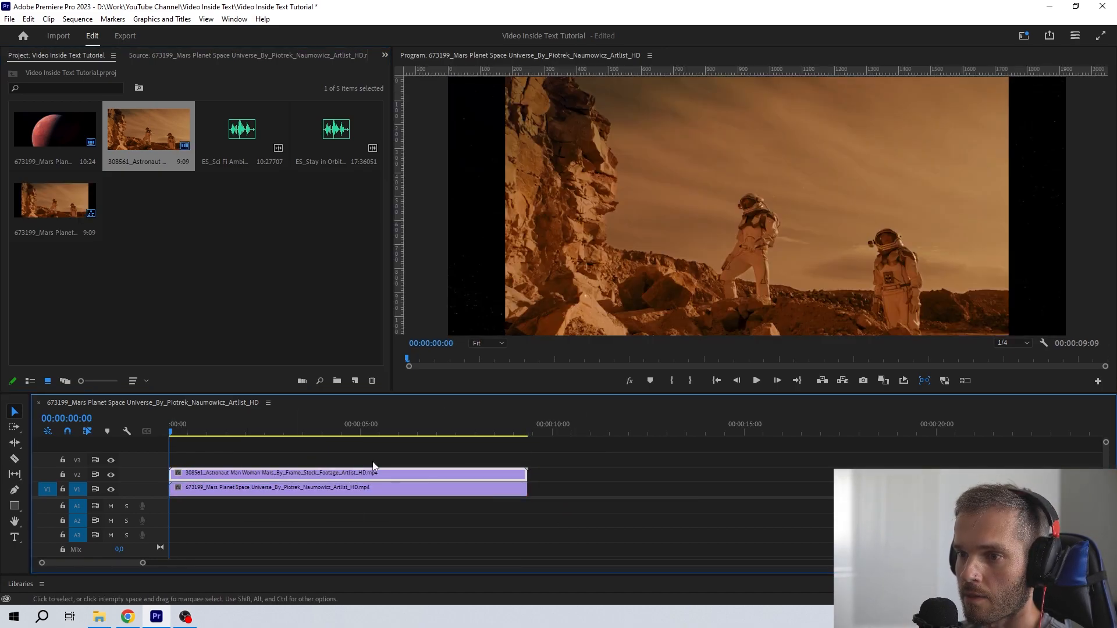
# Step: Add a text layer reading MARS at 00:00:02:07 above both clips
pyautogui.click(257, 431)
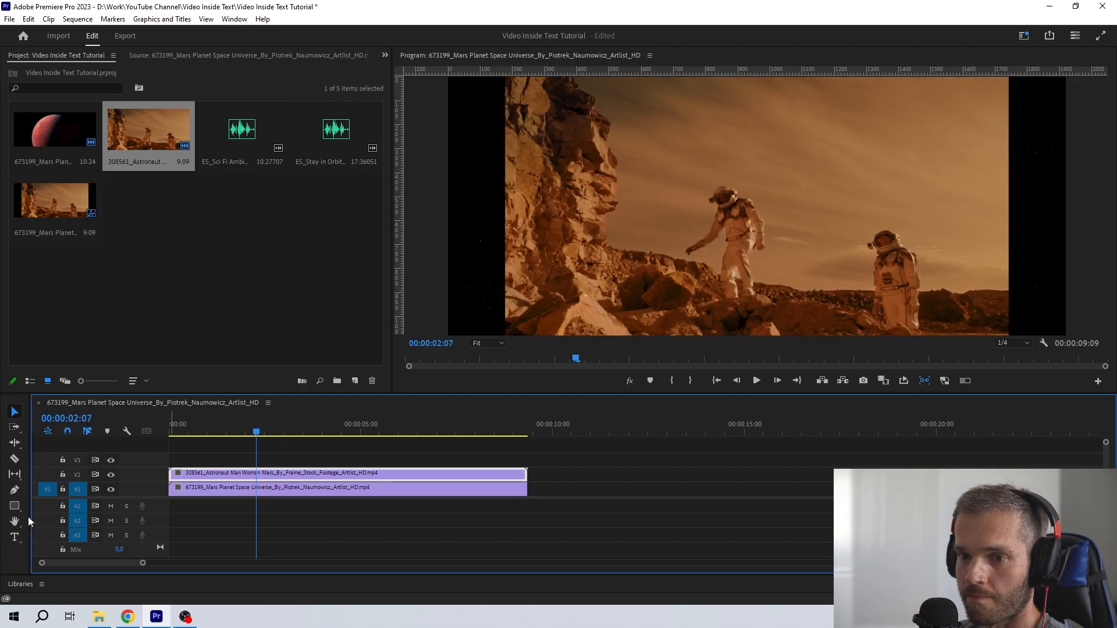
pyautogui.click(15, 540)
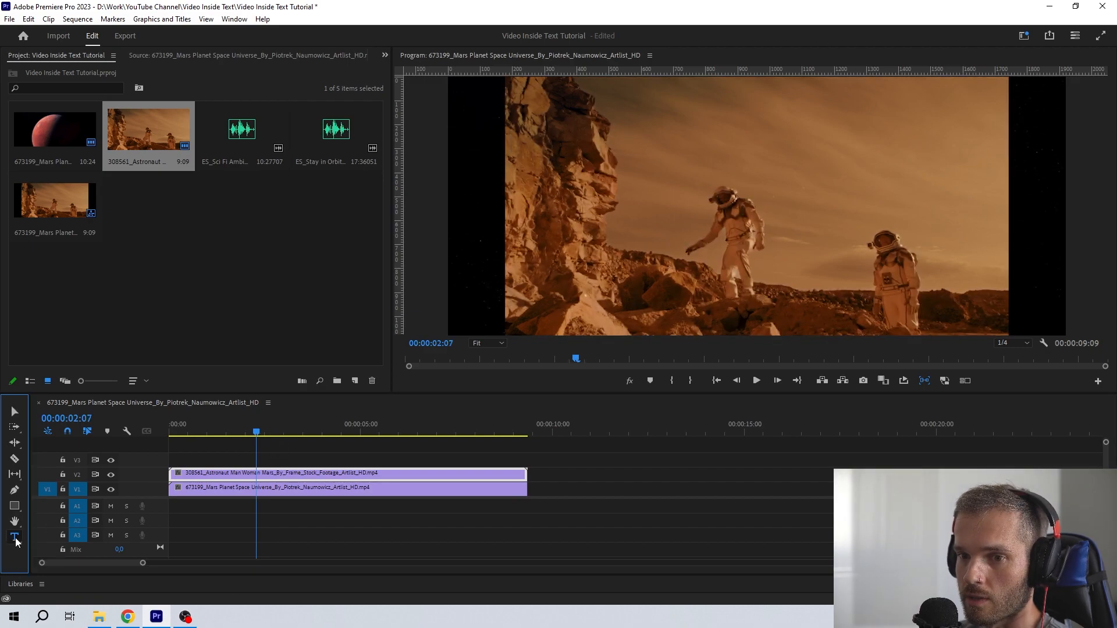
pyautogui.click(603, 212)
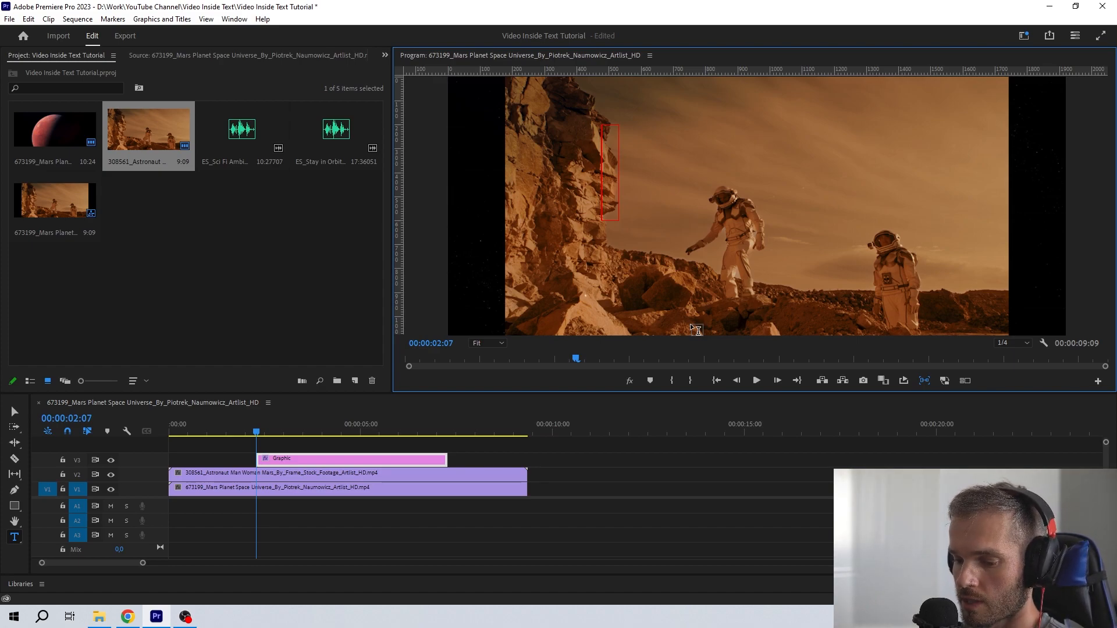
pyautogui.write('MARS')
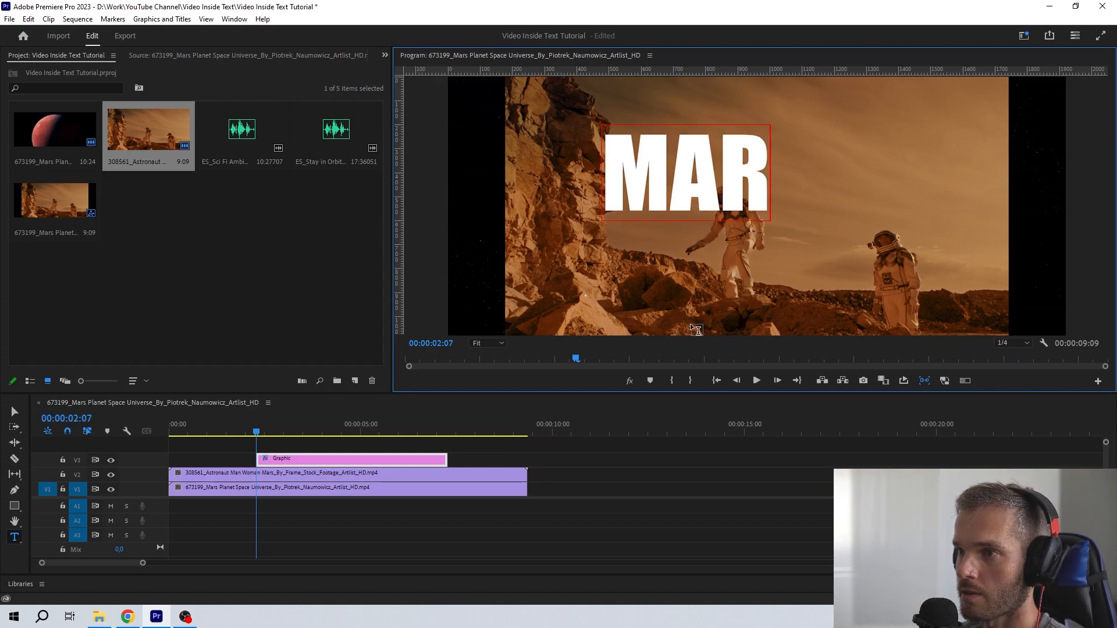
# Step: Centre the MARS title in the frame and enlarge it
pyautogui.click(22, 413)
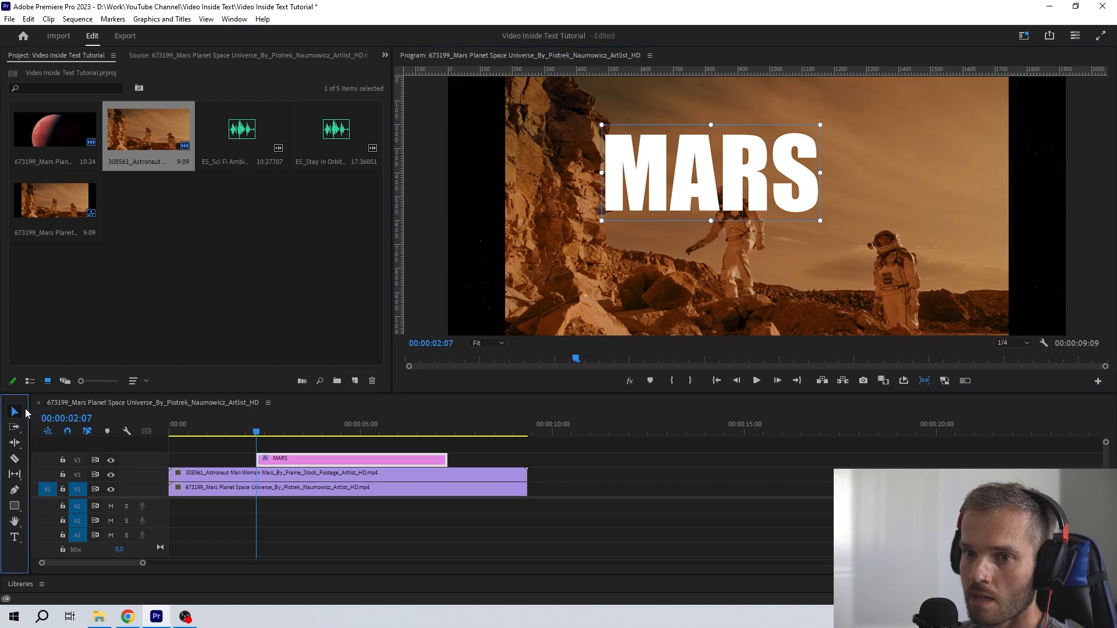
pyautogui.moveTo(668, 191); pyautogui.dragTo(730, 226)
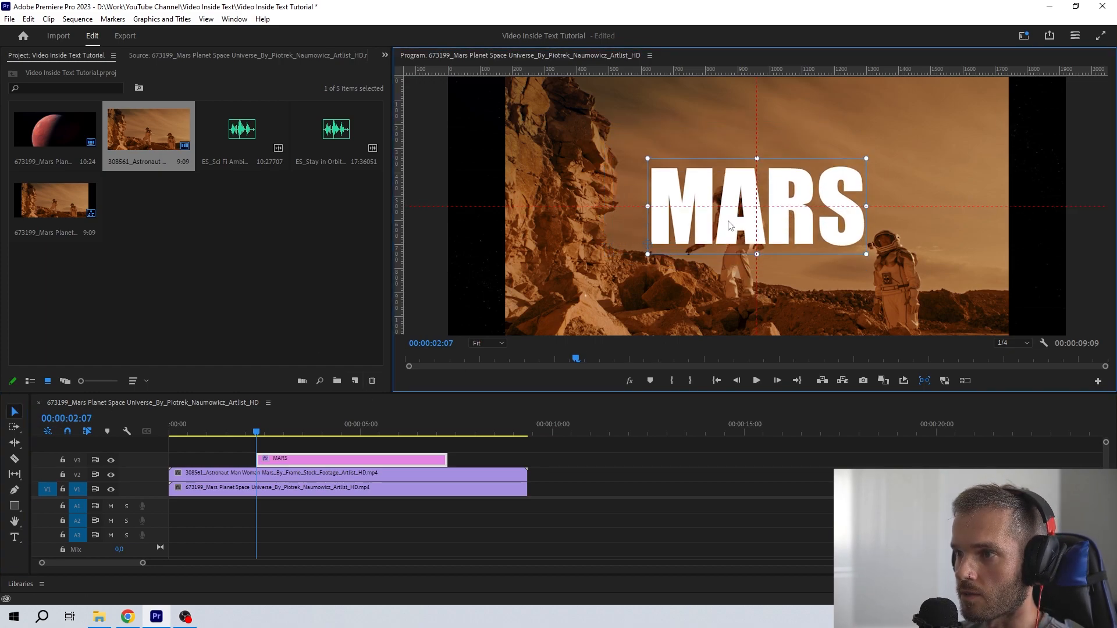
pyautogui.moveTo(862, 248); pyautogui.dragTo(780, 232)
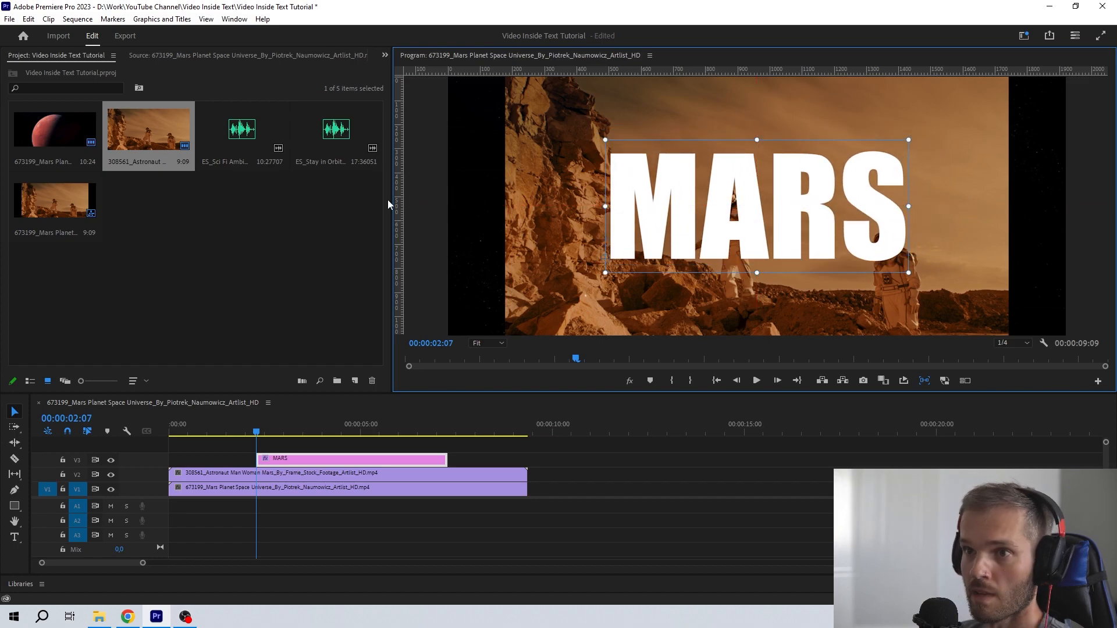
# Step: Apply the Track Matte Key effect to the astronaut clip on V2
pyautogui.click(385, 55)
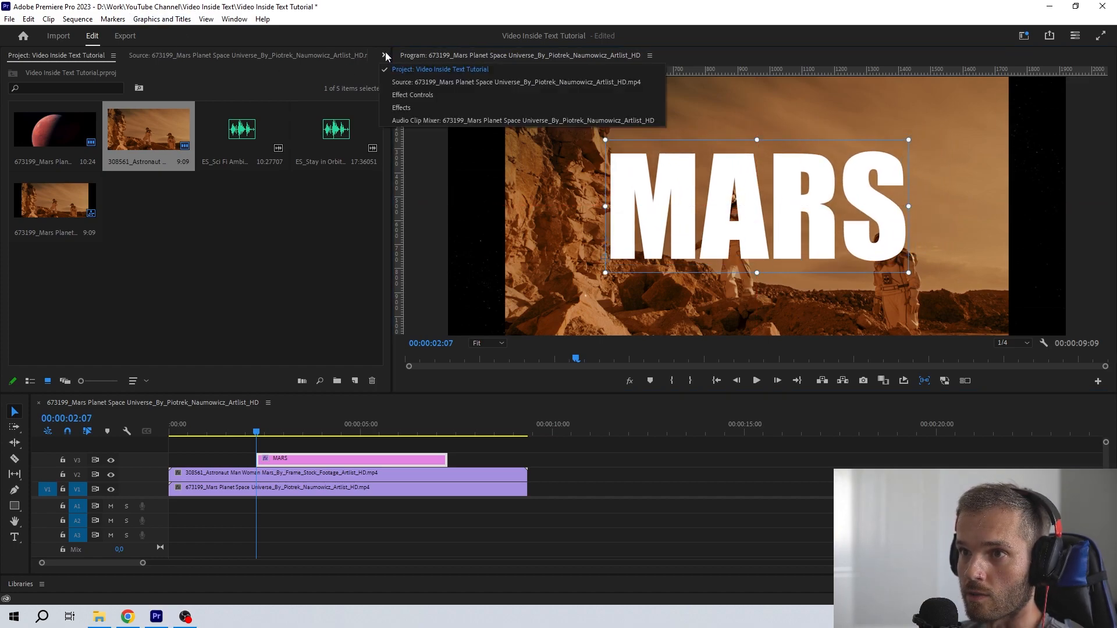
pyautogui.click(406, 112)
pyautogui.click(93, 71)
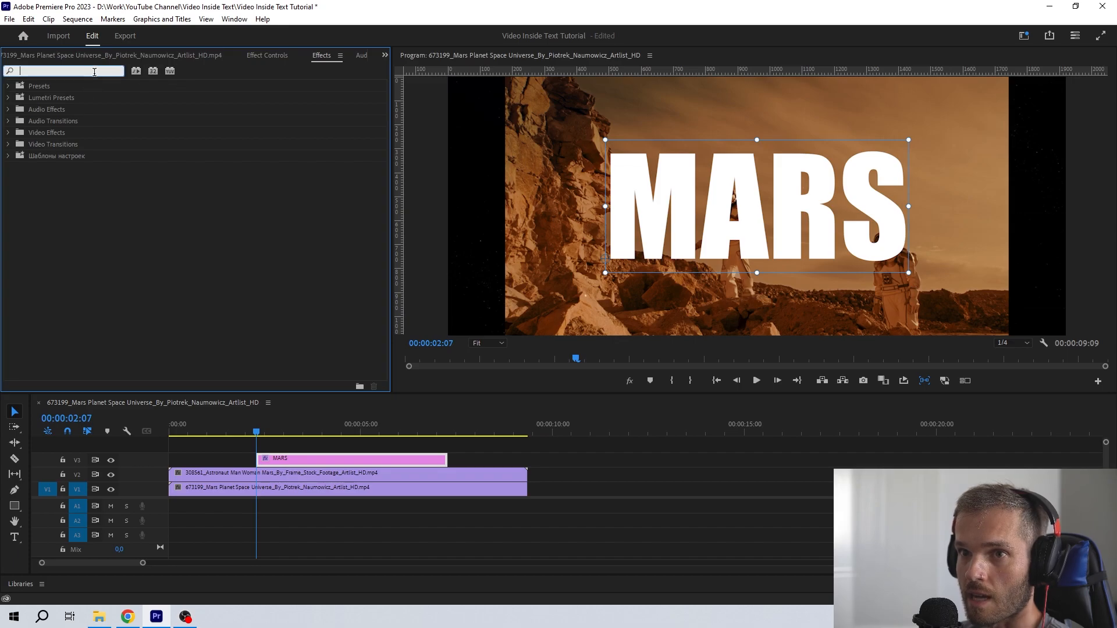
pyautogui.write('TRACK MAT')
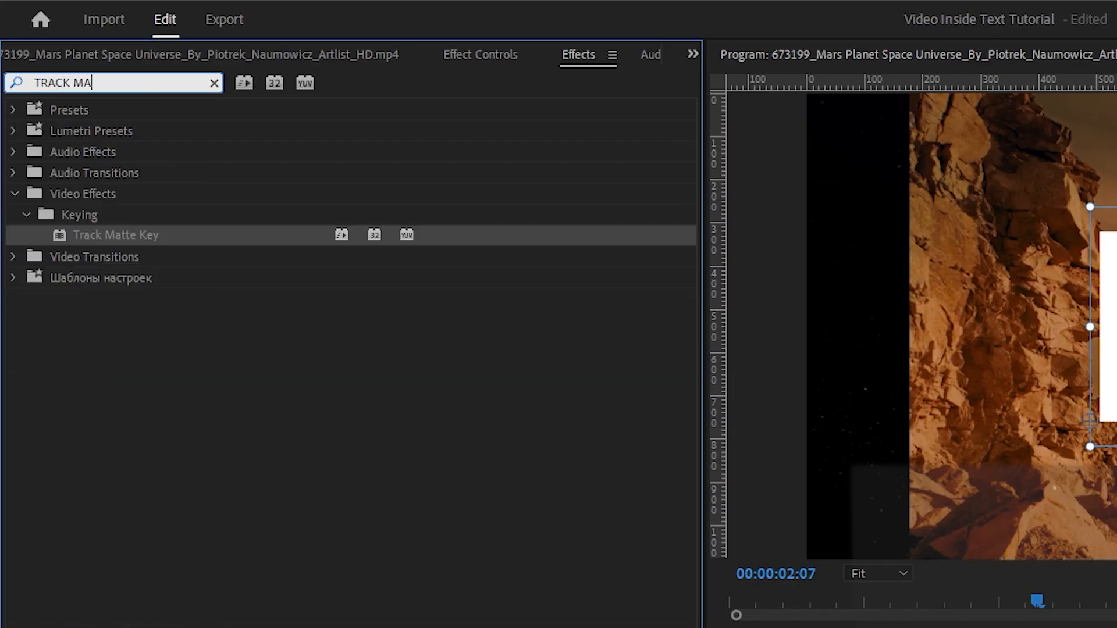
pyautogui.moveTo(114, 237); pyautogui.dragTo(282, 324)
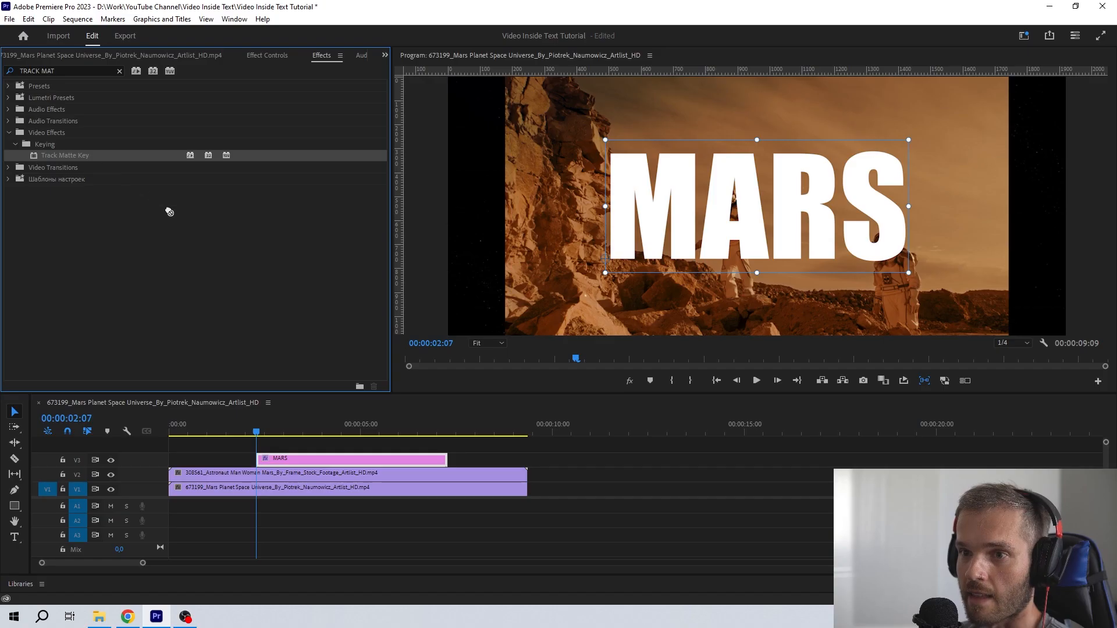
pyautogui.moveTo(277, 375); pyautogui.dragTo(329, 475)
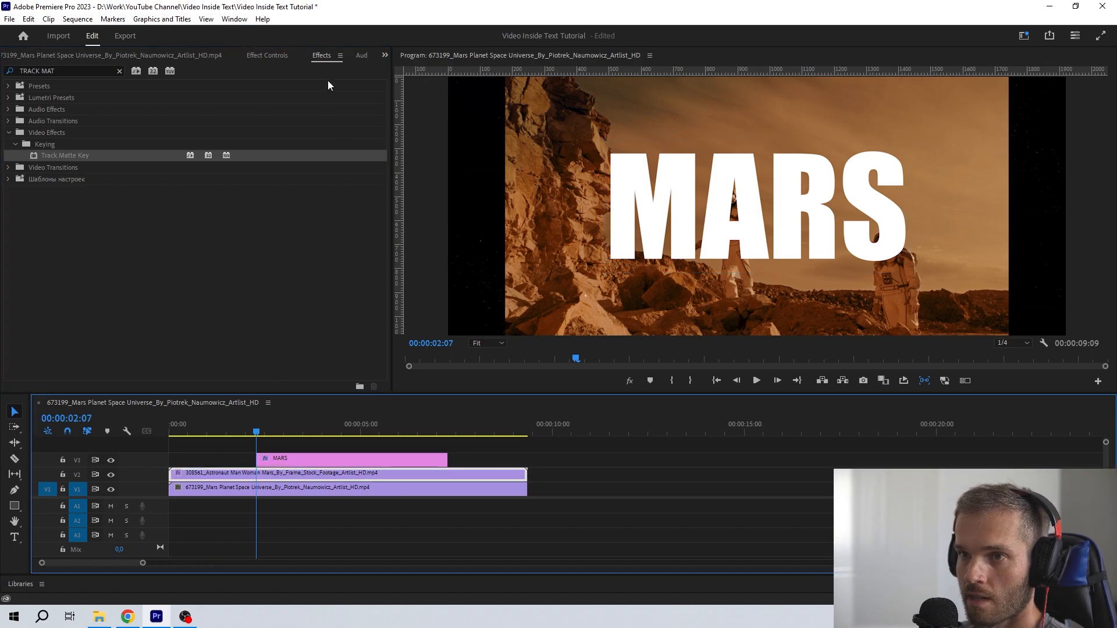
# Step: Set the Track Matte Key's matte on the astronaut clip to Video 3
pyautogui.click(276, 56)
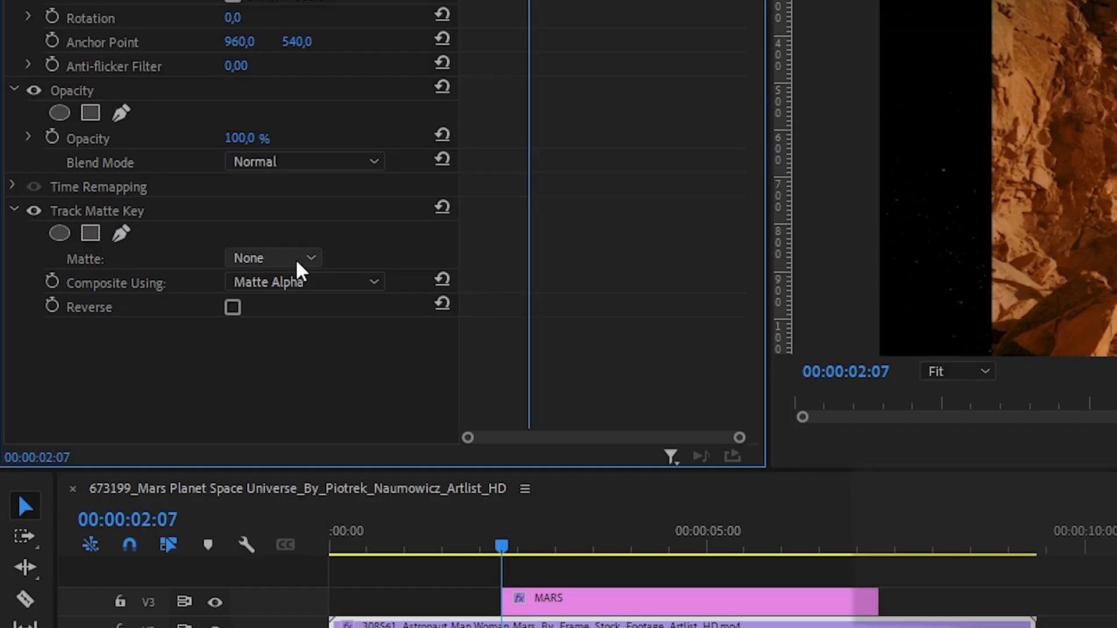
pyautogui.click(296, 258)
pyautogui.click(280, 313)
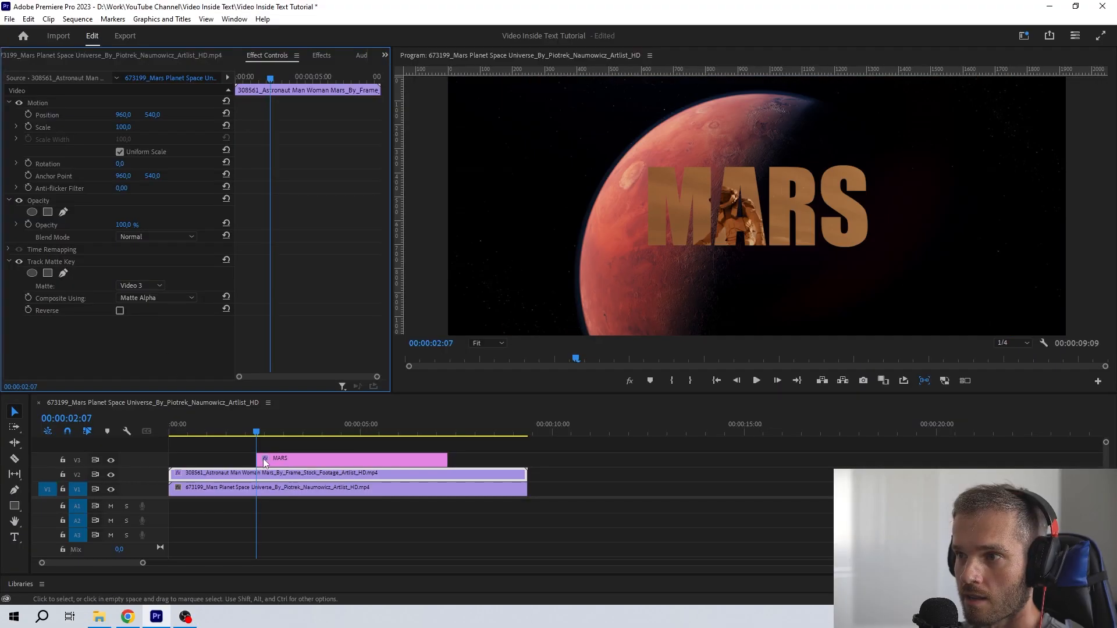
# Step: Enlarge the MARS title and reposition it, horizontally centred and slightly lower in the frame, around the frame at 00:00:02:20
pyautogui.click(258, 432)
pyautogui.moveTo(260, 432); pyautogui.dragTo(284, 435)
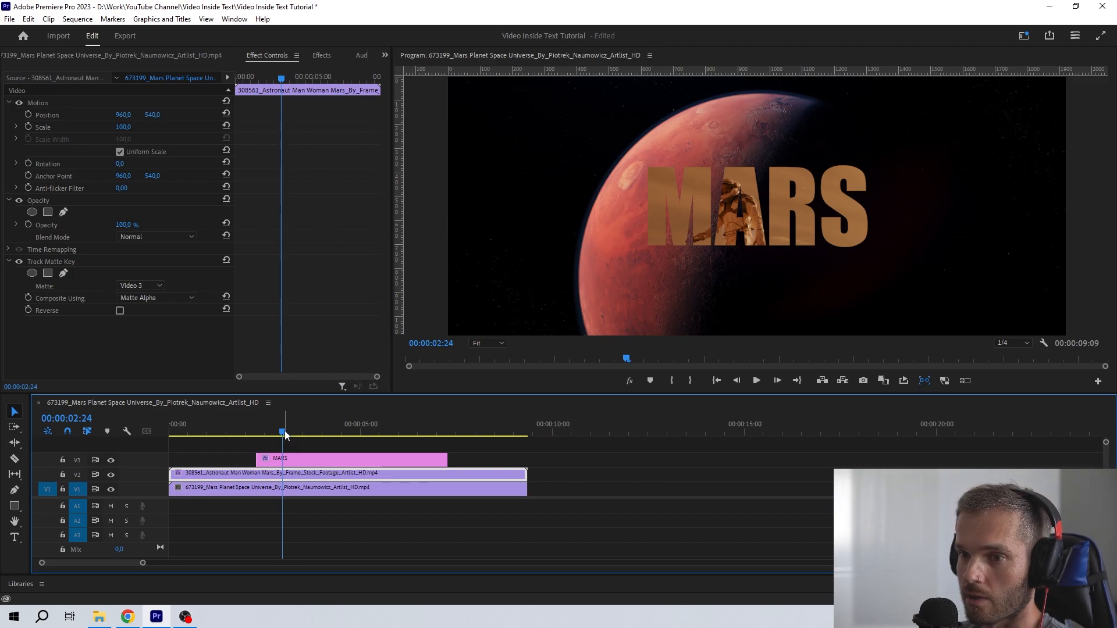
pyautogui.moveTo(285, 435); pyautogui.dragTo(276, 435)
pyautogui.click(294, 461)
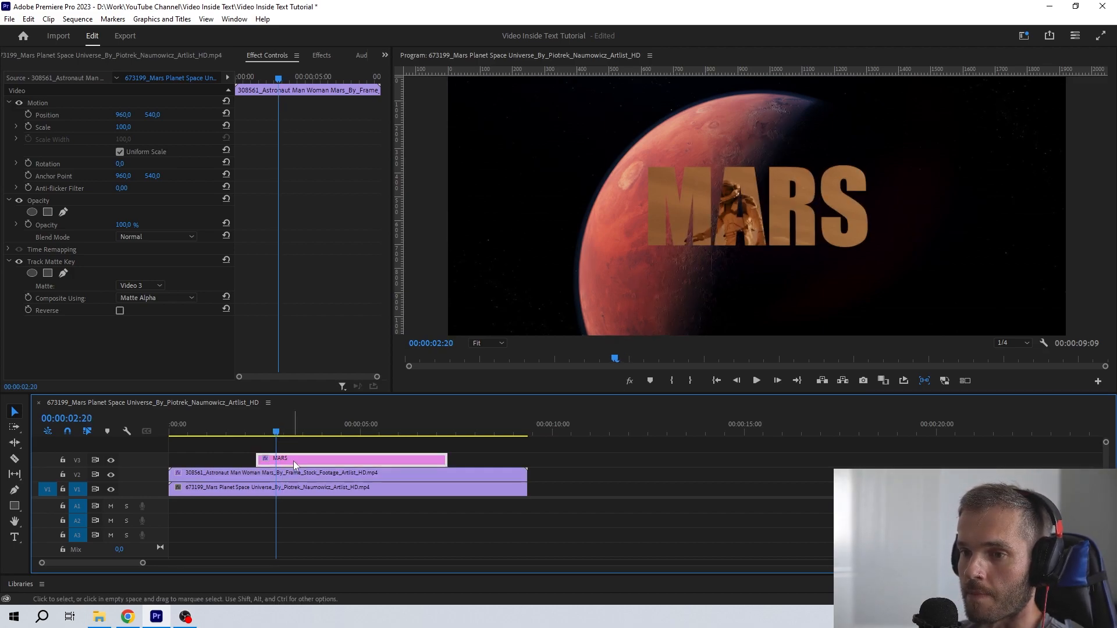
pyautogui.click(749, 228)
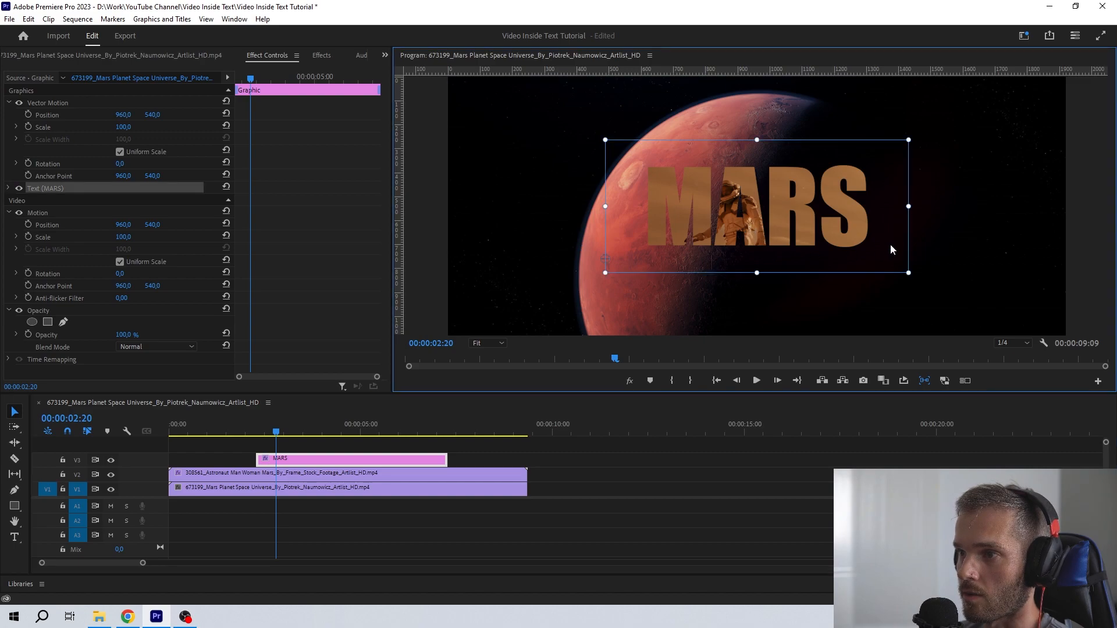
pyautogui.moveTo(908, 273); pyautogui.dragTo(1062, 315)
pyautogui.moveTo(784, 235); pyautogui.dragTo(735, 284)
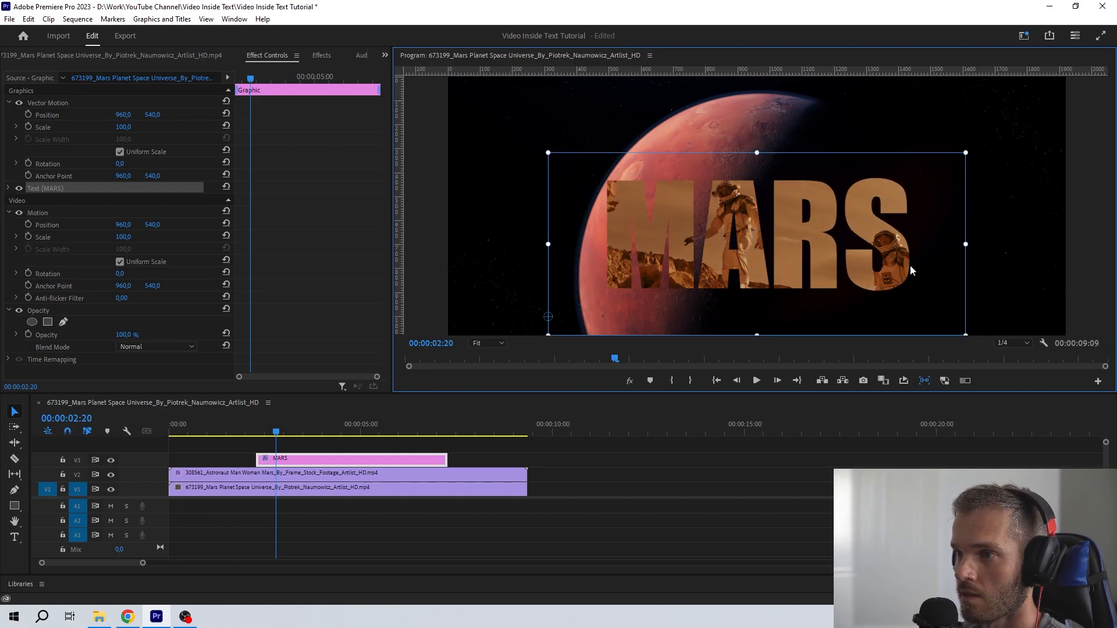
# Step: Move the MARS title to the start of the sequence and extend it to the end of the video clips
pyautogui.click(251, 428)
pyautogui.moveTo(378, 459); pyautogui.dragTo(290, 460)
pyautogui.moveTo(359, 459); pyautogui.dragTo(527, 459)
# Step: Play the sequence from the start to preview the video inside the title, and park the playhead at 00:00:03:21
pyautogui.click(238, 428)
pyautogui.moveTo(239, 421); pyautogui.dragTo(149, 430)
pyautogui.press('space')
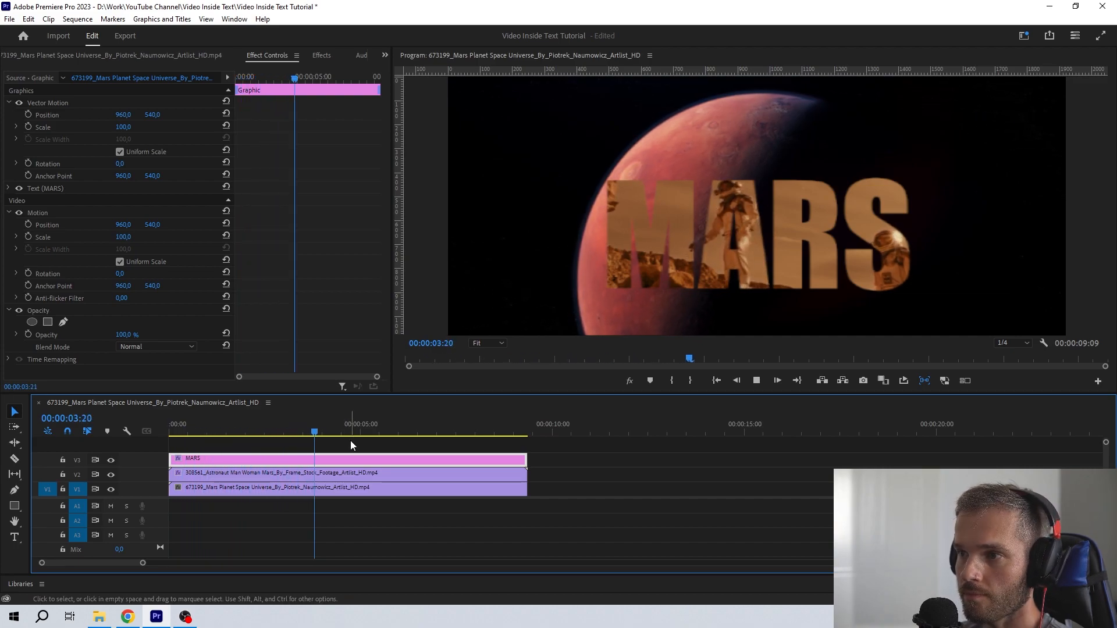
pyautogui.click(339, 433)
pyautogui.moveTo(339, 434); pyautogui.dragTo(316, 437)
# Step: Scale the Mars planet clip on V1 up to about 147.8
pyautogui.click(291, 489)
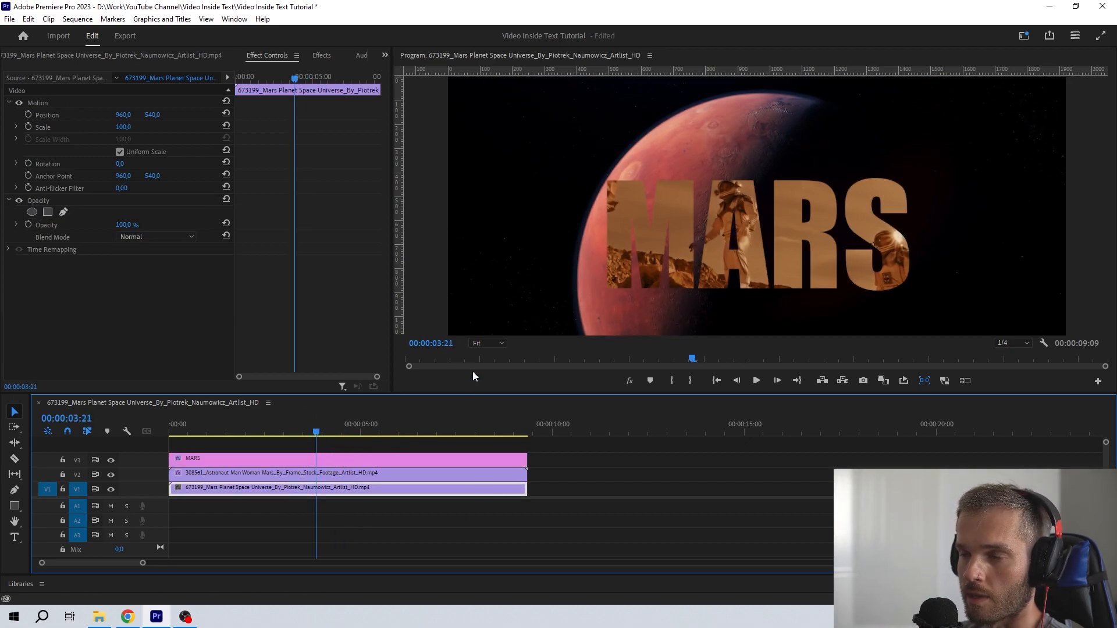
pyautogui.click(16, 126)
pyautogui.moveTo(120, 149); pyautogui.dragTo(167, 150)
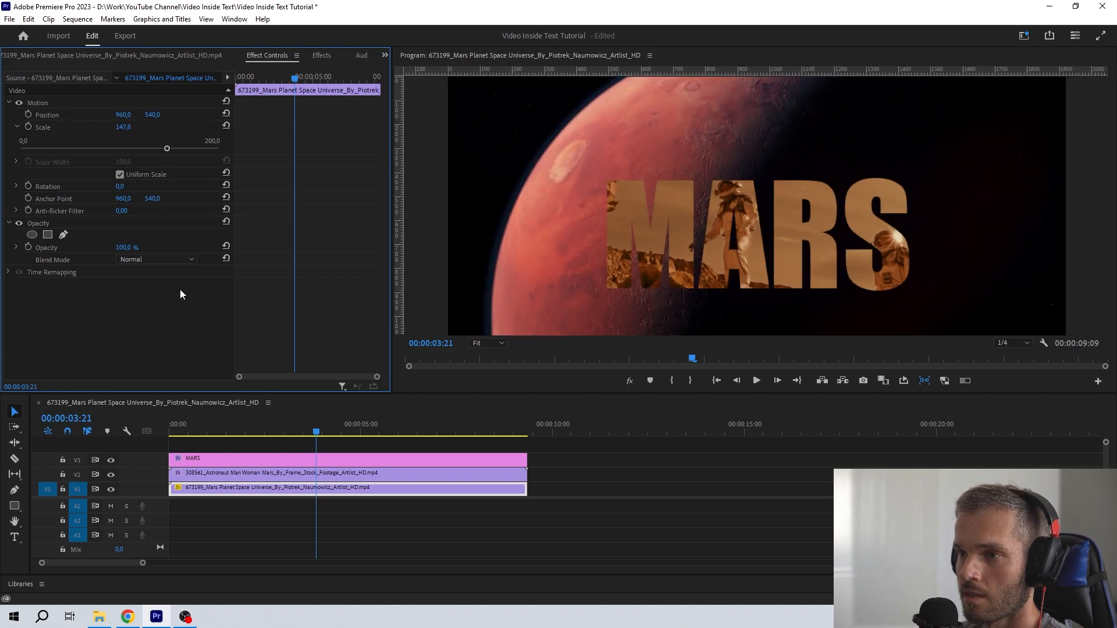
# Step: Enlarge the MARS title further and recentre it, with the playhead moved to 00:00:03:24
pyautogui.click(251, 474)
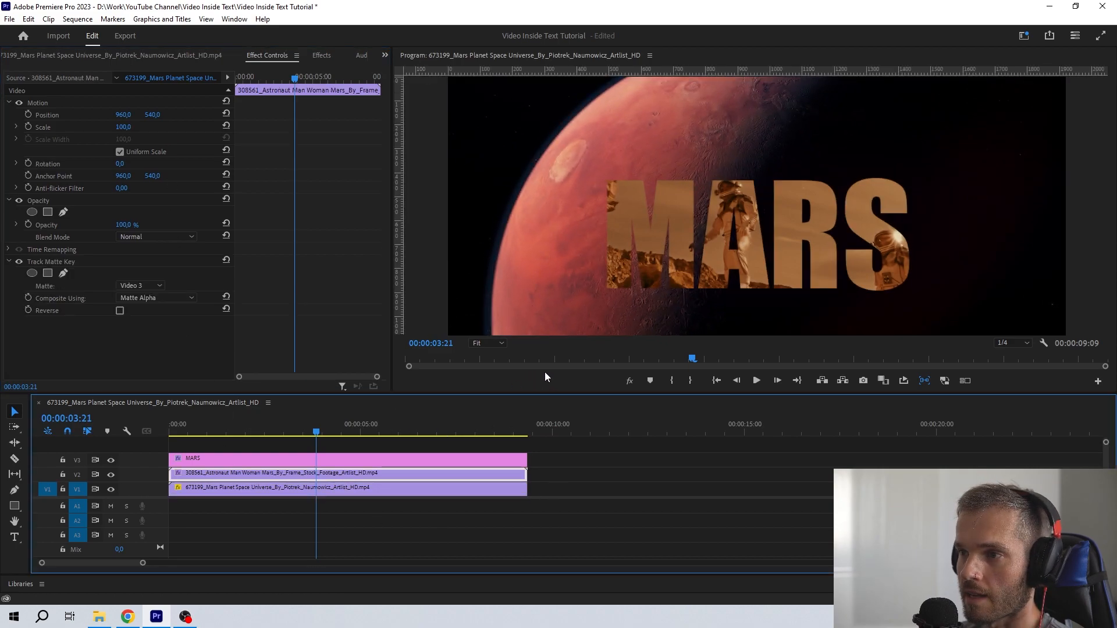
pyautogui.click(284, 461)
pyautogui.click(723, 271)
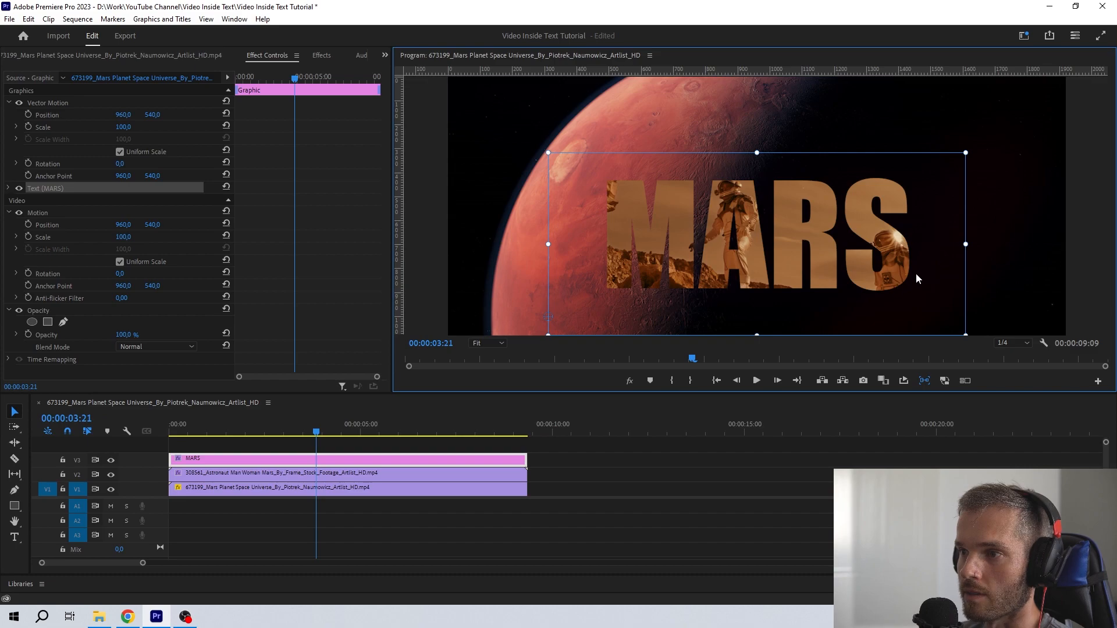
pyautogui.moveTo(965, 150); pyautogui.dragTo(1034, 99)
pyautogui.moveTo(832, 246); pyautogui.dragTo(773, 248)
pyautogui.moveTo(288, 430); pyautogui.dragTo(320, 445)
# Step: Switch to the Color workspace with the planet clip selected and shift the floating timeline aside
pyautogui.click(343, 545)
pyautogui.click(235, 19)
pyautogui.moveTo(262, 30)
pyautogui.click(407, 83)
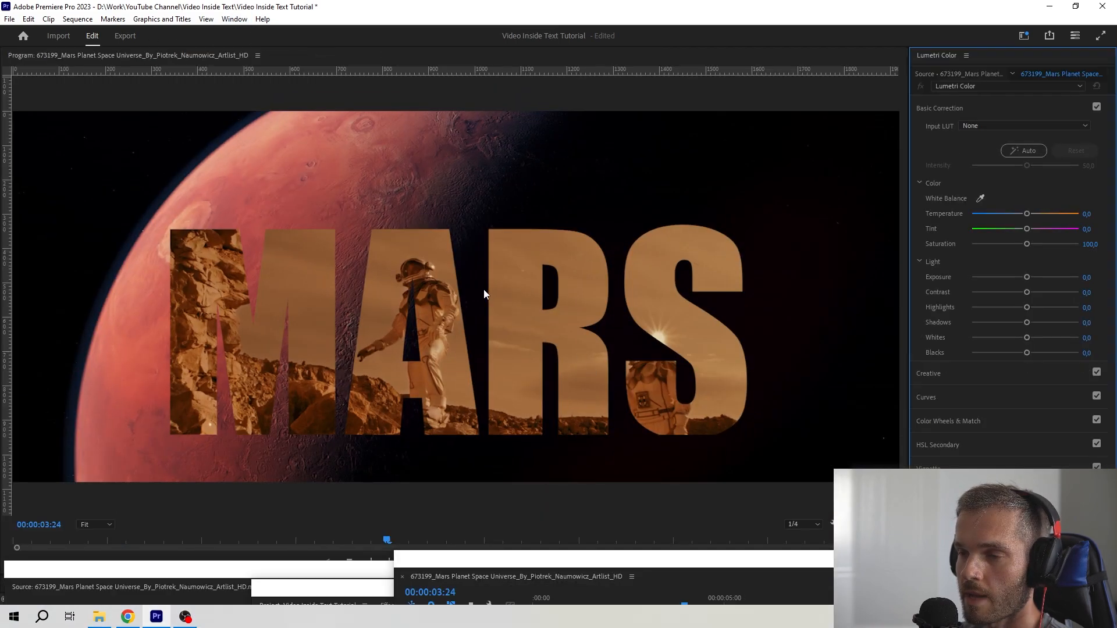
pyautogui.moveTo(442, 566); pyautogui.dragTo(388, 556)
# Step: Lower the midpoint of the planet clip's red curve and reduce its saturation to about 84
pyautogui.click(947, 394)
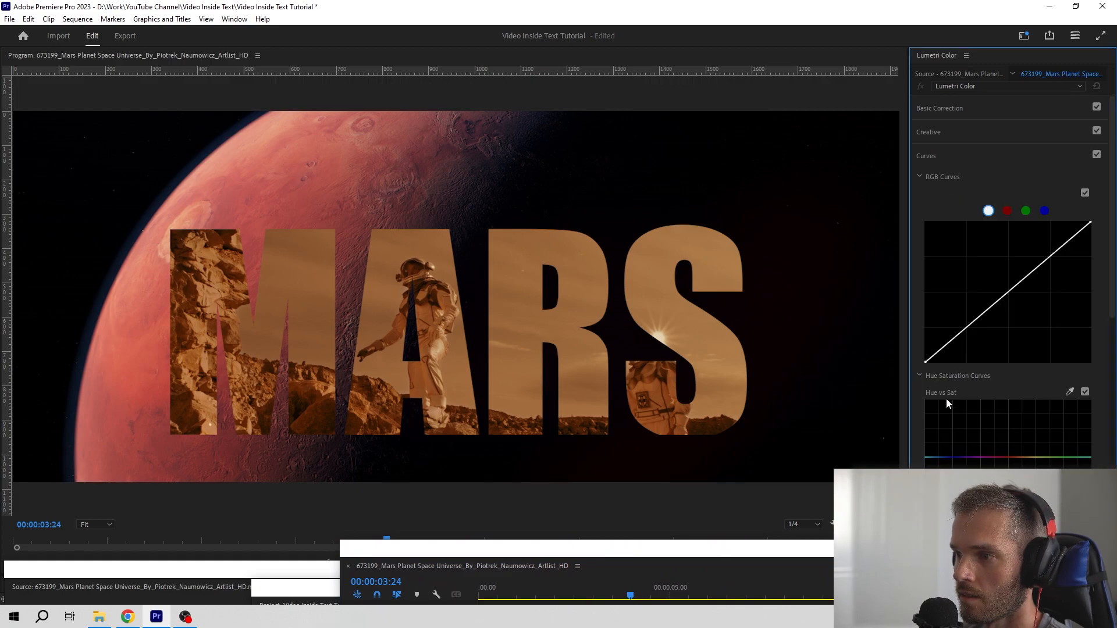
pyautogui.click(1006, 211)
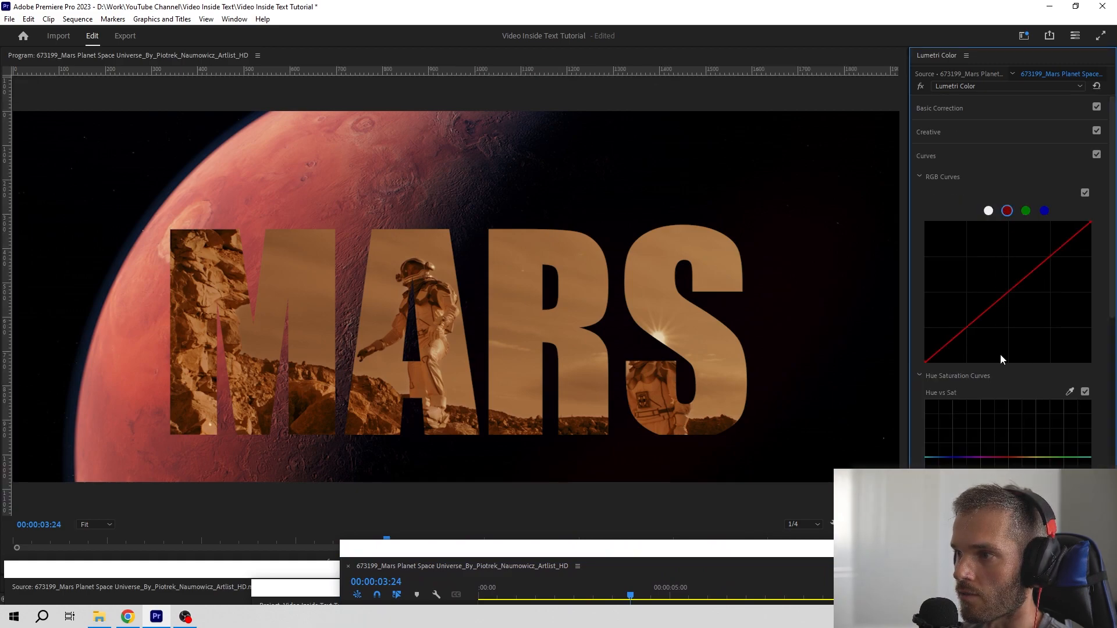
pyautogui.moveTo(1011, 295); pyautogui.dragTo(1024, 307)
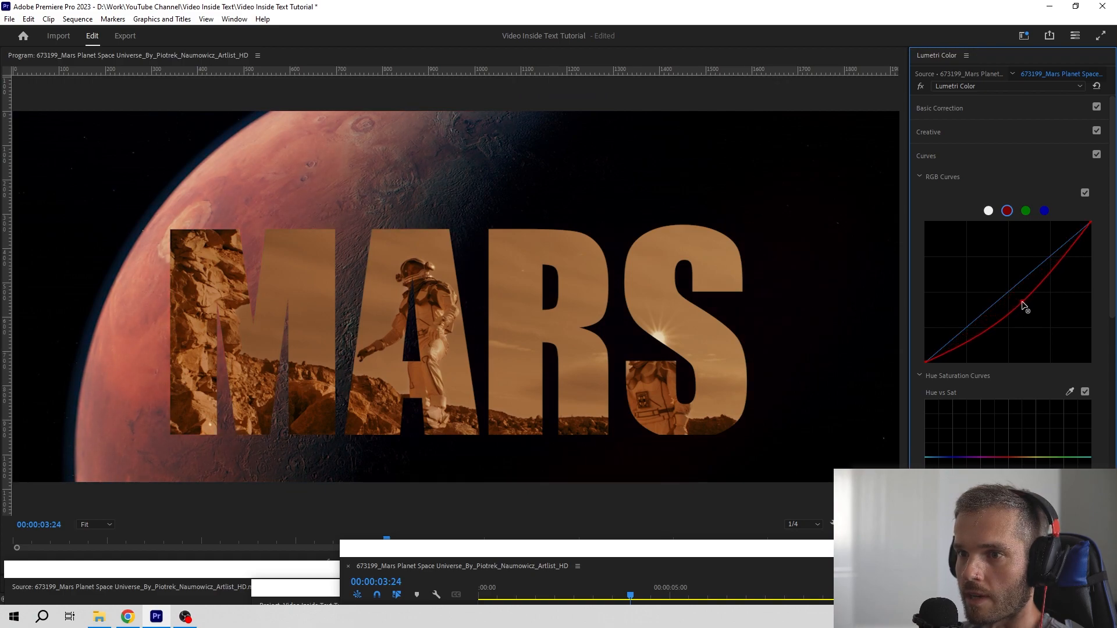
pyautogui.click(979, 115)
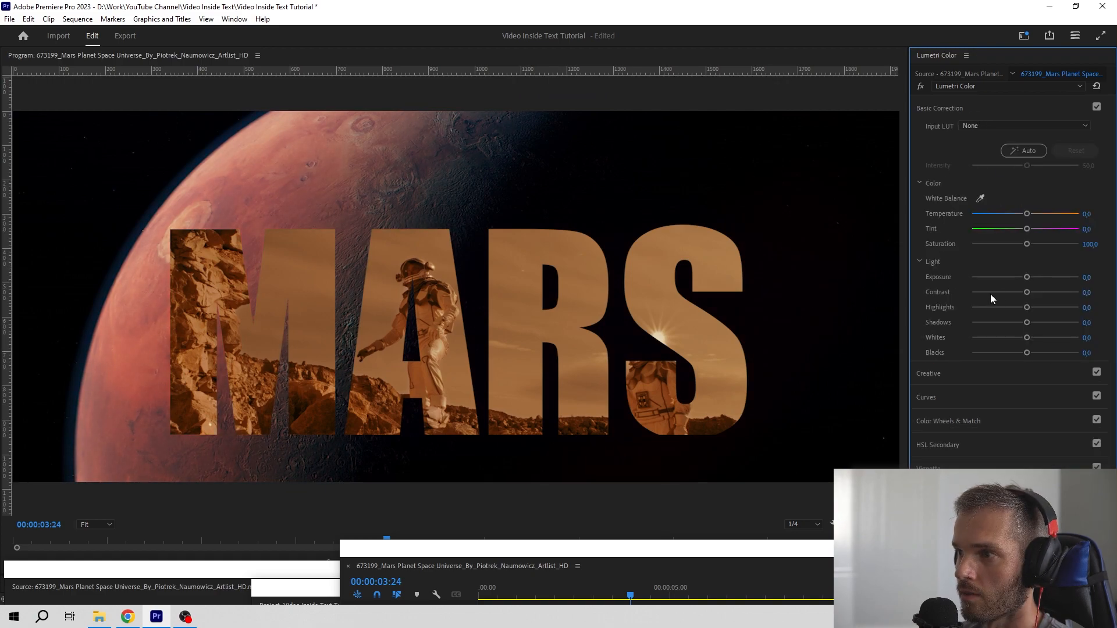
pyautogui.moveTo(1025, 243); pyautogui.dragTo(1017, 248)
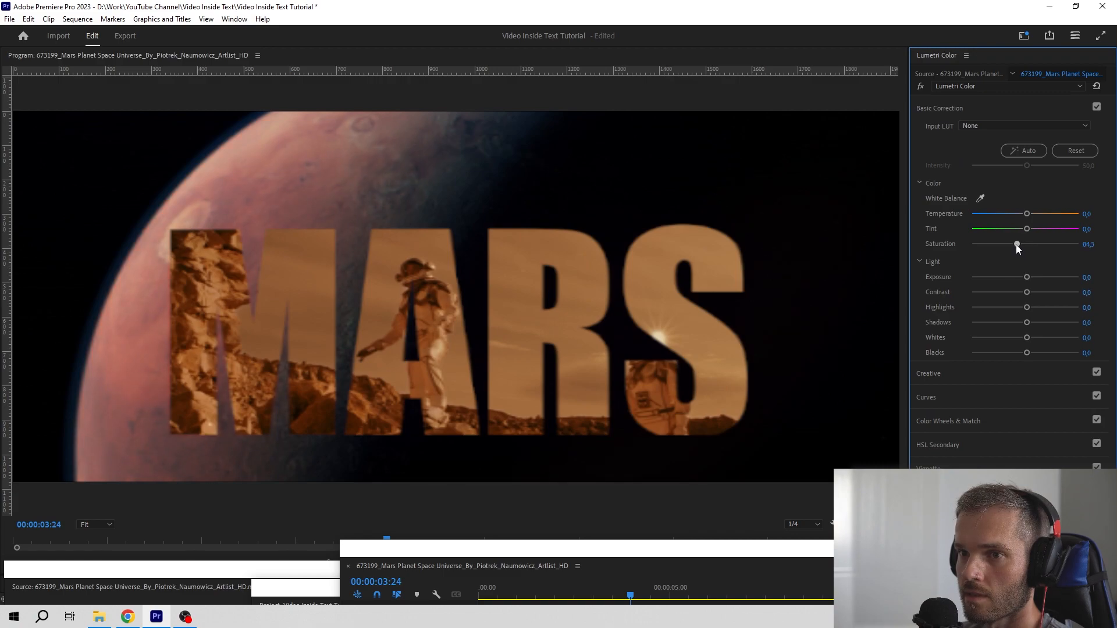
# Step: Select the astronaut clip in the timeline and reduce its saturation to 80
pyautogui.moveTo(559, 549); pyautogui.dragTo(560, 166)
pyautogui.click(563, 440)
pyautogui.moveTo(629, 173); pyautogui.dragTo(605, 542)
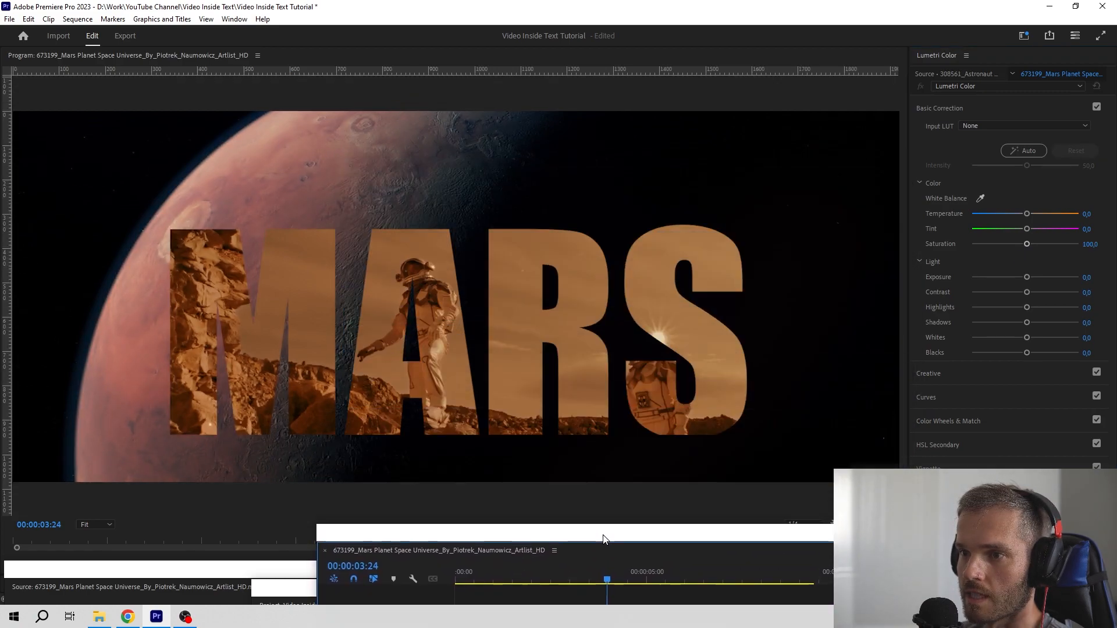
pyautogui.moveTo(1025, 244); pyautogui.dragTo(1017, 243)
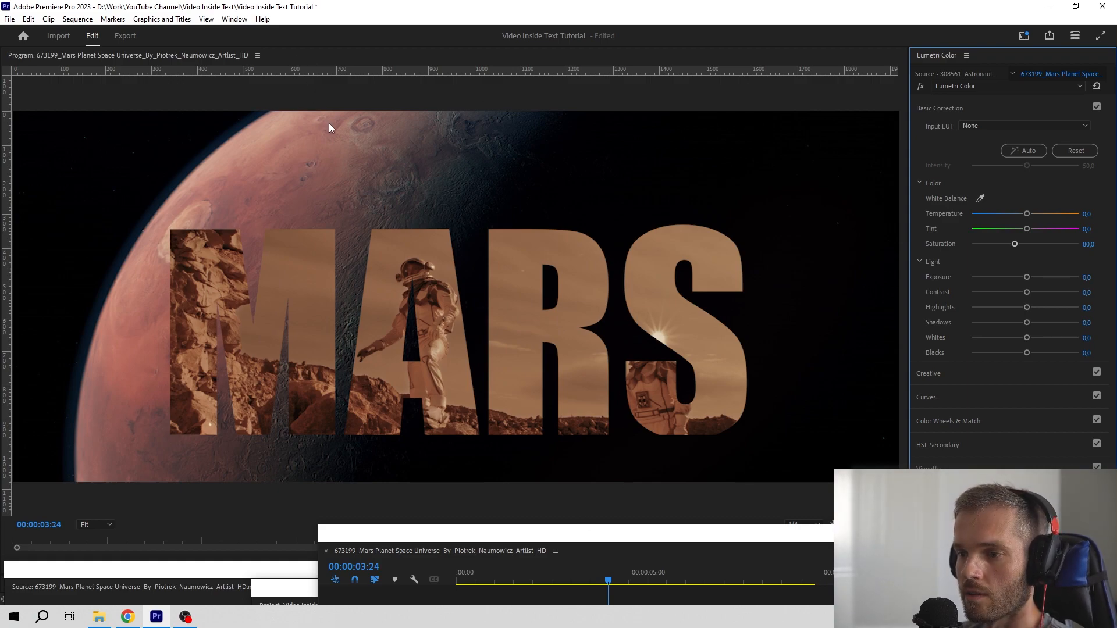
# Step: Switch to the Effects workspace and return the timeline playhead to the start of the sequence
pyautogui.click(233, 20)
pyautogui.moveTo(333, 33)
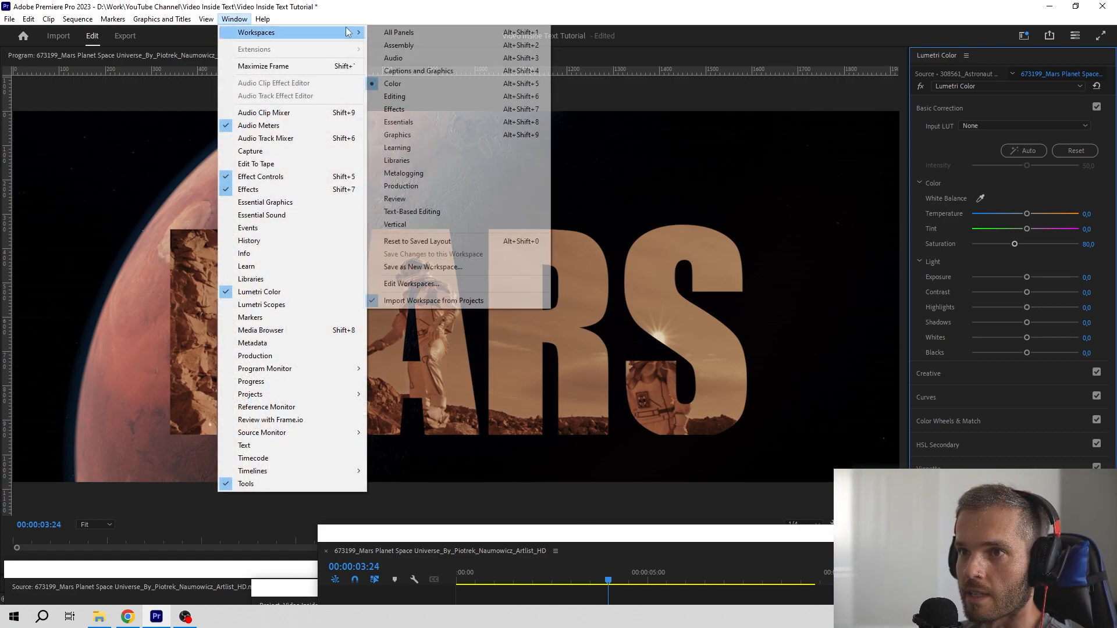
pyautogui.click(401, 109)
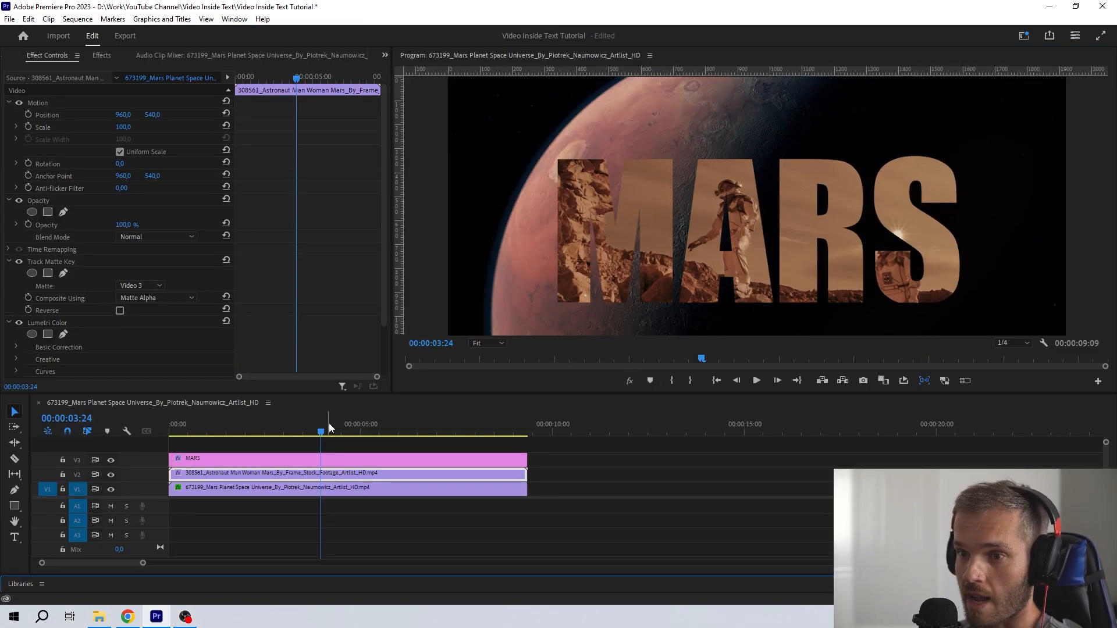
pyautogui.moveTo(326, 435); pyautogui.dragTo(356, 458)
pyautogui.press('Home')
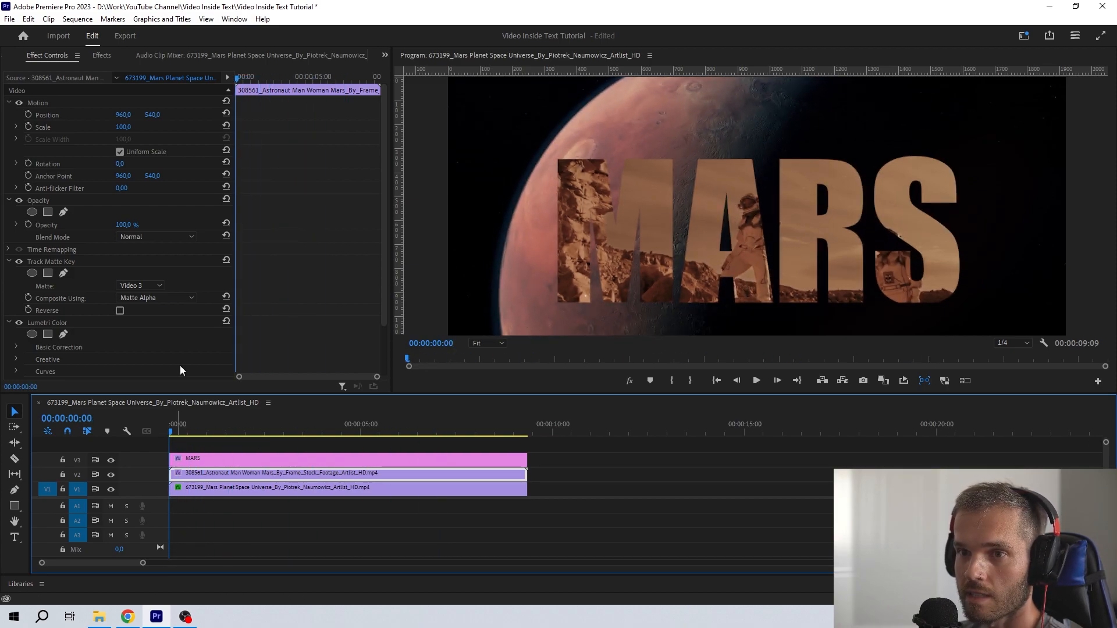
# Step: Place the marked ES_Sci Fi Ambience 4 audio at the start of track A1, ending with the video clips, and preview playback
pyautogui.click(385, 57)
pyautogui.click(413, 68)
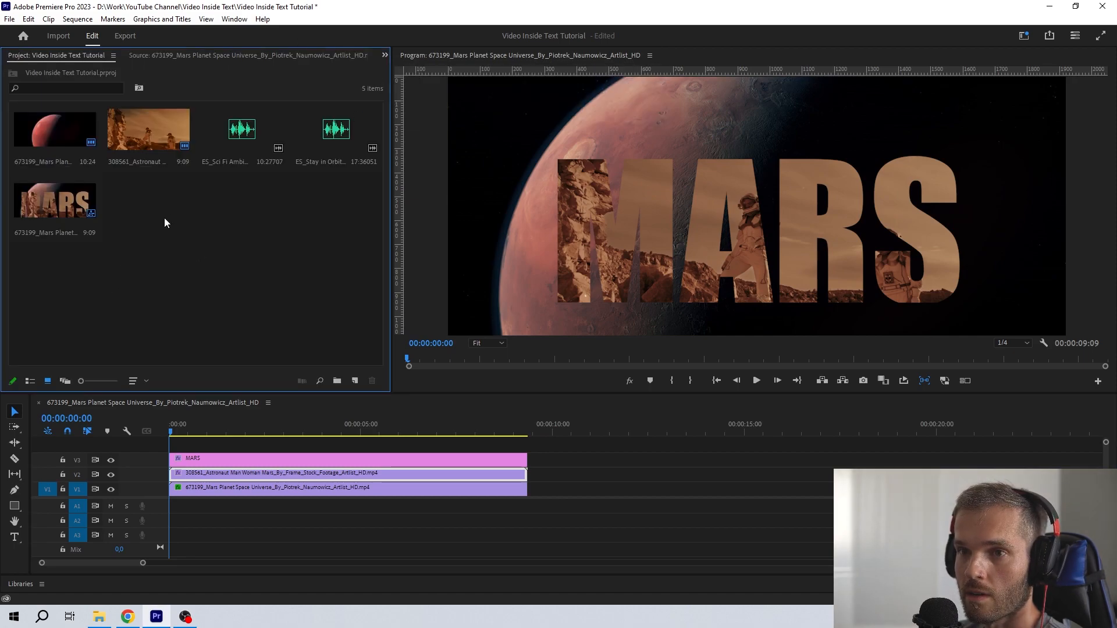
pyautogui.doubleClick(252, 137)
pyautogui.moveTo(62, 359); pyautogui.dragTo(45, 361)
pyautogui.moveTo(199, 344); pyautogui.dragTo(174, 504)
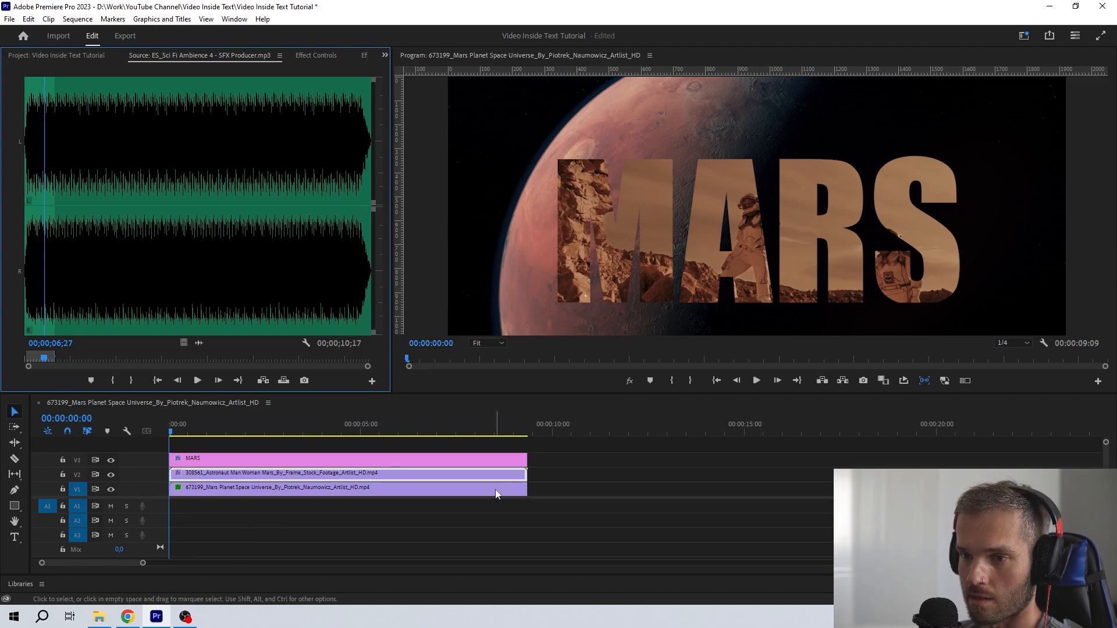
pyautogui.moveTo(199, 344); pyautogui.dragTo(527, 511)
pyautogui.press('space')
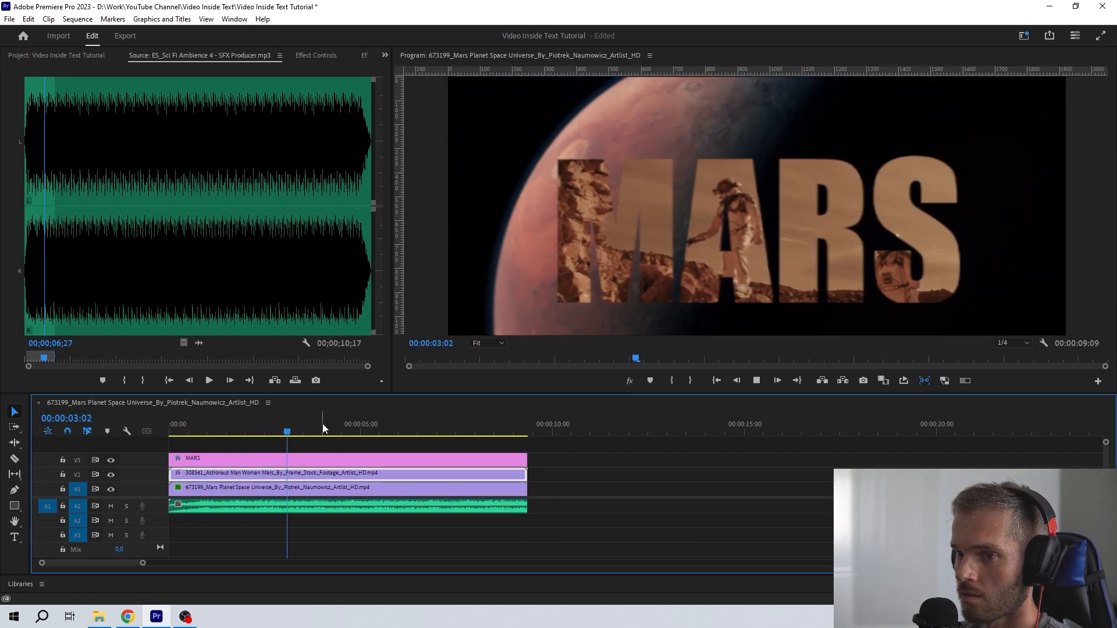
pyautogui.press('space')
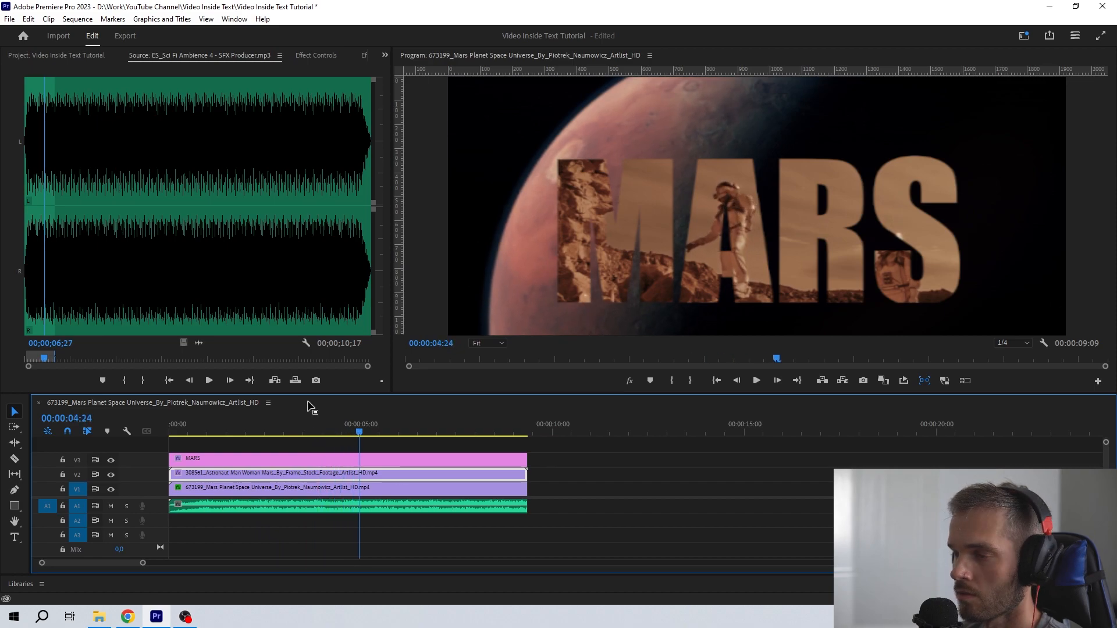
# Step: Place the marked ES_Stay in Orbit music section at the start of track A2 and play the sequence from the beginning
pyautogui.click(89, 55)
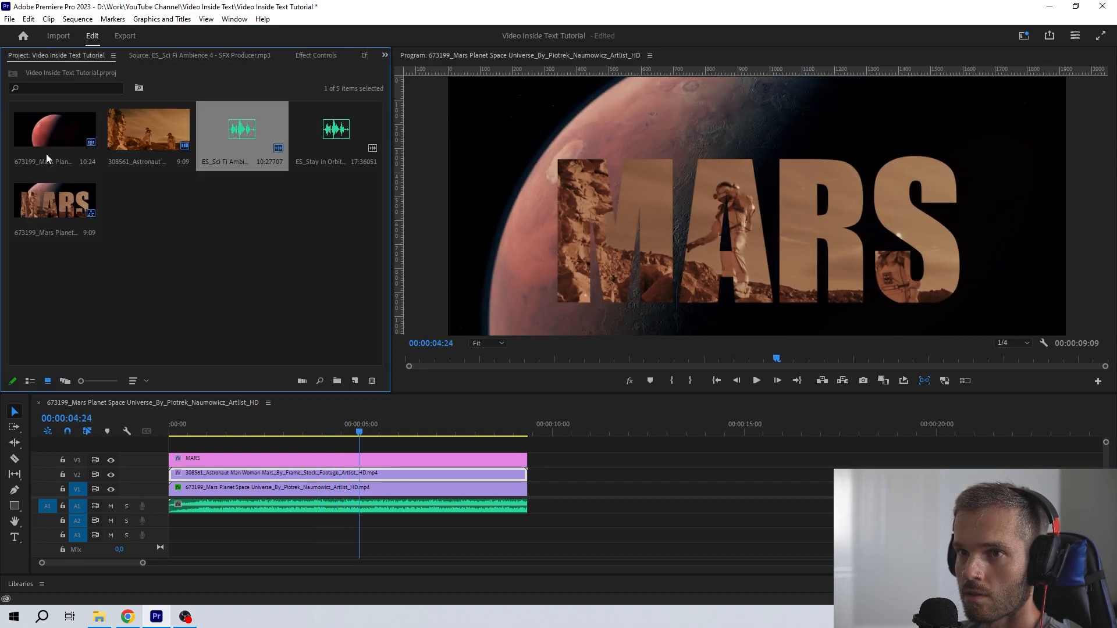
pyautogui.doubleClick(339, 127)
pyautogui.moveTo(157, 360); pyautogui.dragTo(138, 363)
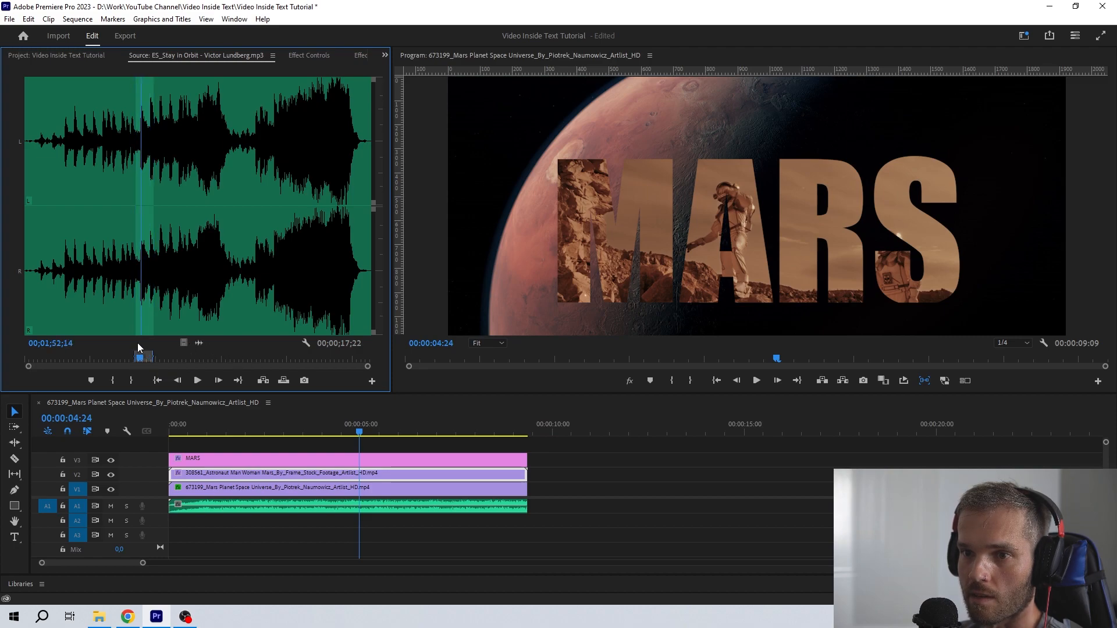
pyautogui.moveTo(216, 368); pyautogui.dragTo(170, 507)
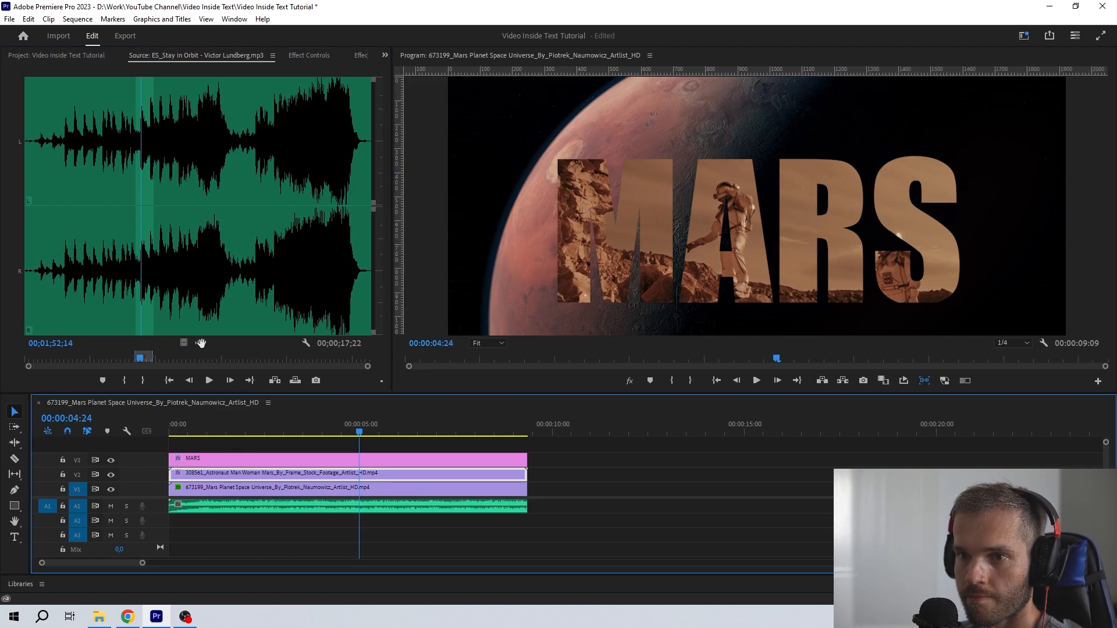
pyautogui.moveTo(200, 343); pyautogui.dragTo(178, 523)
pyautogui.moveTo(235, 425); pyautogui.dragTo(152, 427)
pyautogui.press('space')
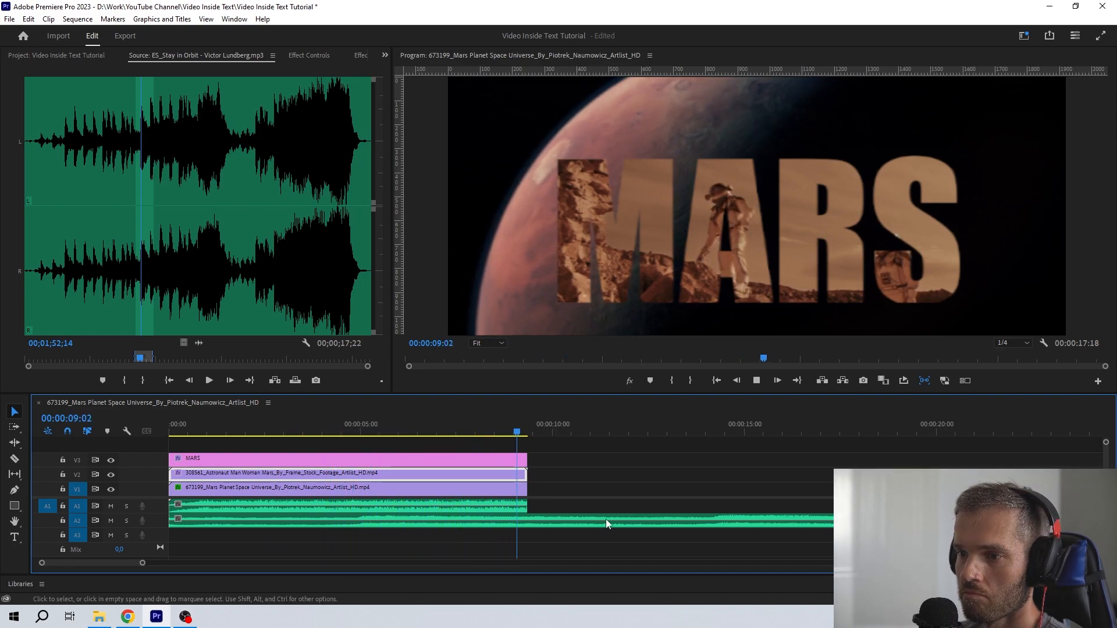
# Step: Trim the end of the A2 music to match the video clips, then preview the opening of the sequence
pyautogui.moveTo(843, 520); pyautogui.dragTo(528, 534)
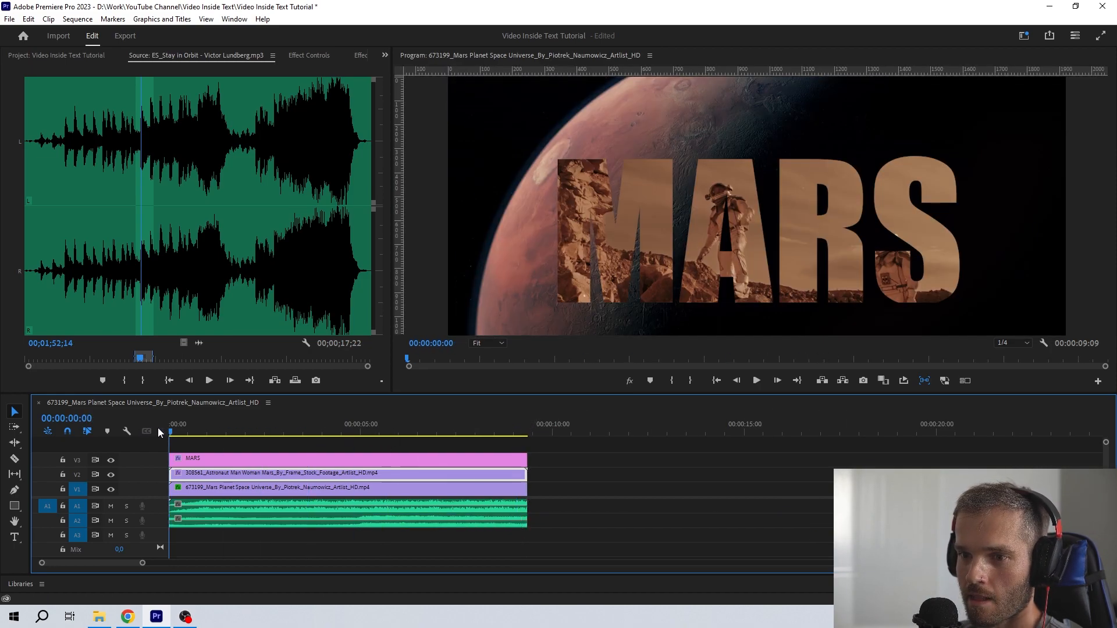
pyautogui.press('space')
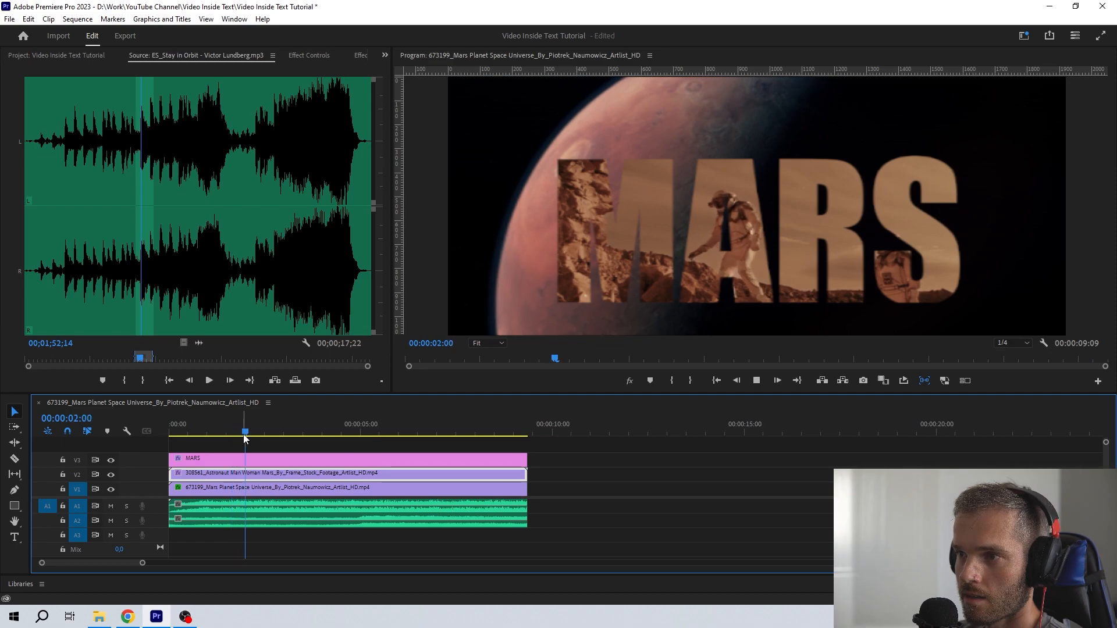
pyautogui.moveTo(182, 432); pyautogui.dragTo(265, 431)
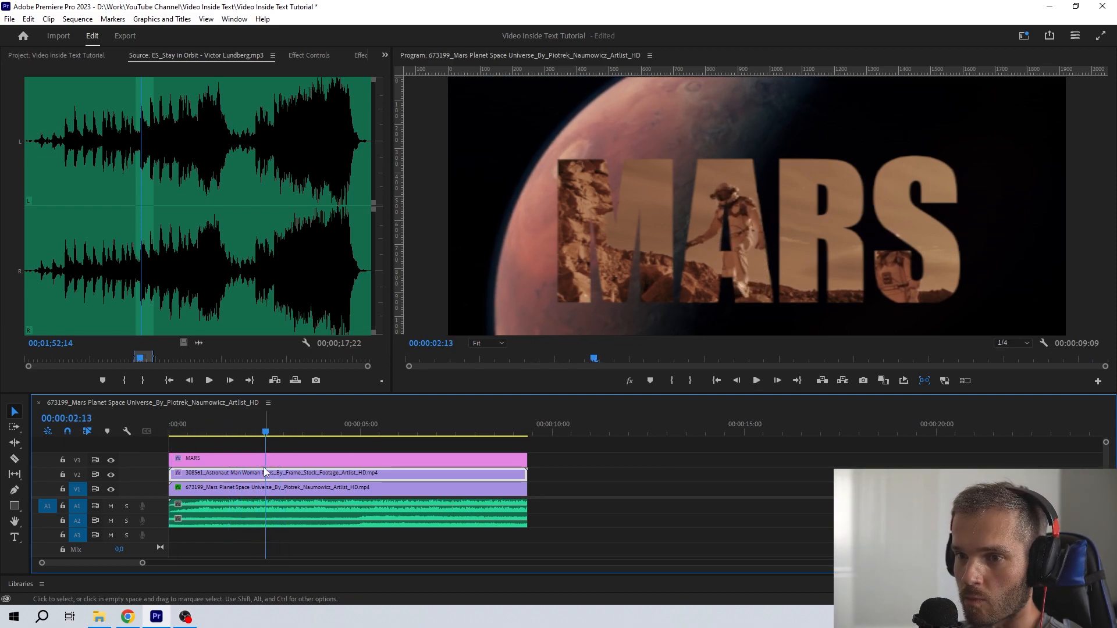
# Step: Enable Scale and Position keyframing for the planet clip at 00:00:00:00
pyautogui.click(272, 489)
pyautogui.press('Home')
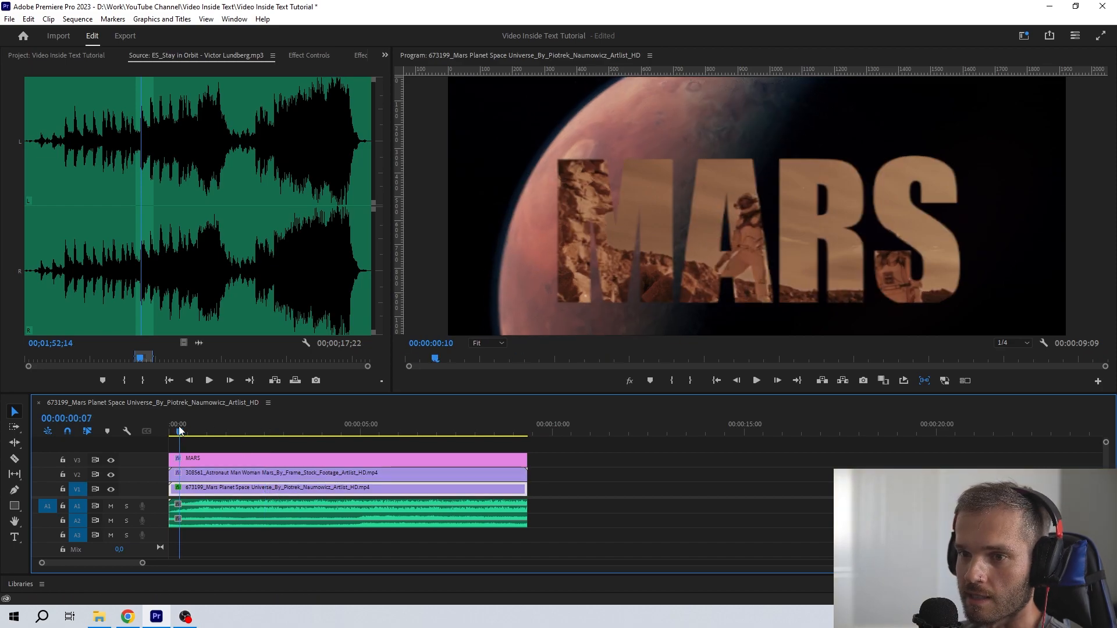
pyautogui.click(307, 56)
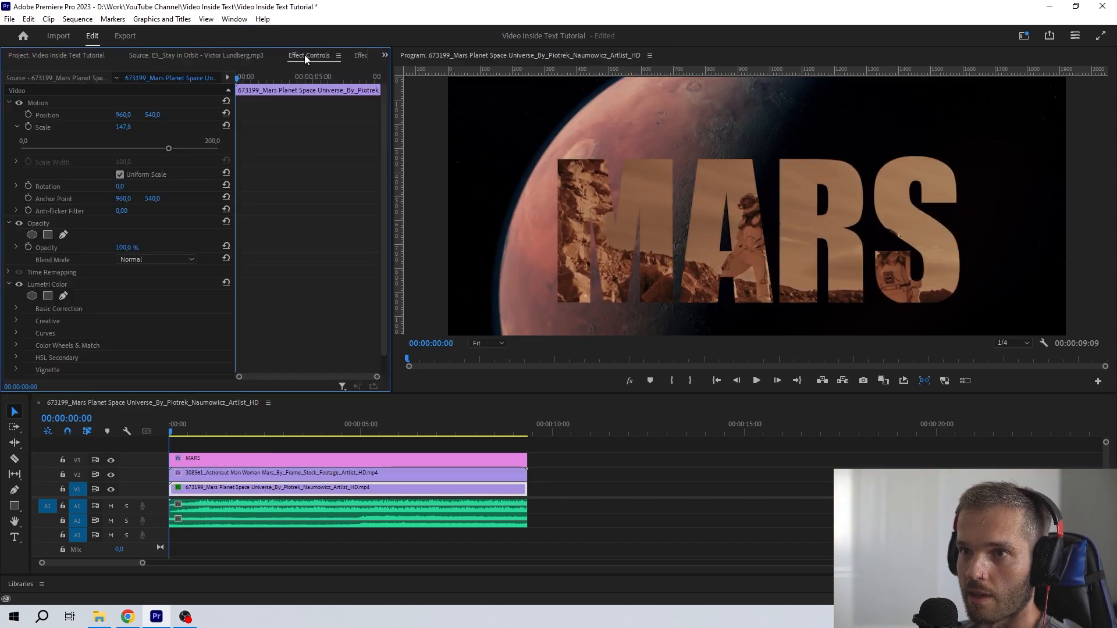
pyautogui.click(29, 128)
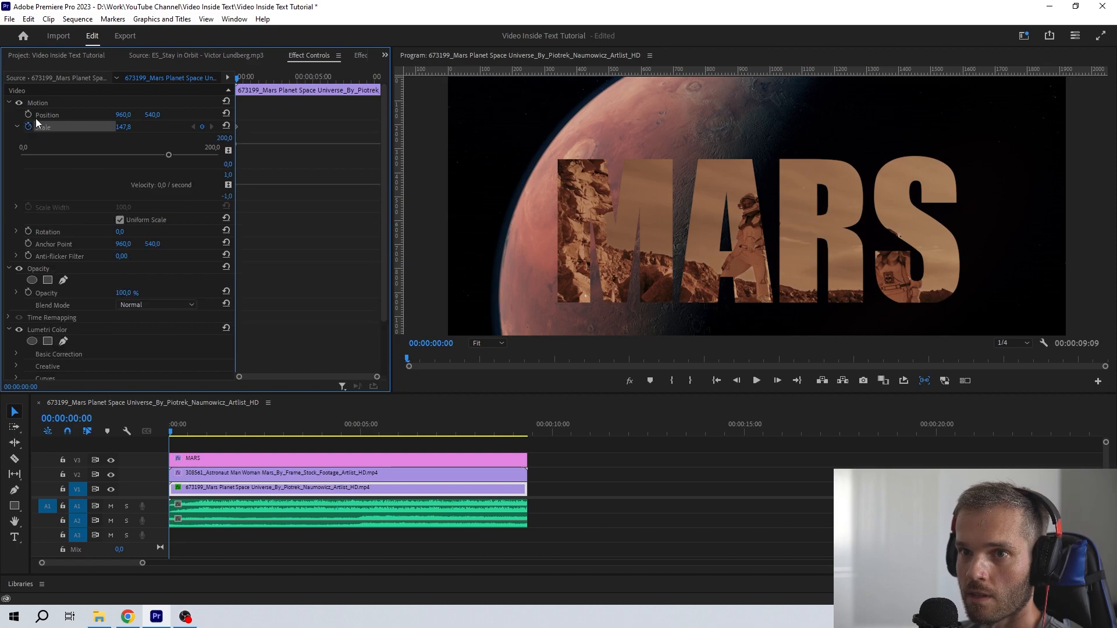
pyautogui.click(28, 115)
# Step: At the last frame, 00:00:09:08, keyframe the planet clip's scale at about 163 and shift its position horizontally to the right
pyautogui.moveTo(212, 422); pyautogui.dragTo(528, 431)
pyautogui.press('Right')
pyautogui.press('Right')
pyautogui.press('Left')
pyautogui.press('Left')
pyautogui.press('Right')
pyautogui.press('Left')
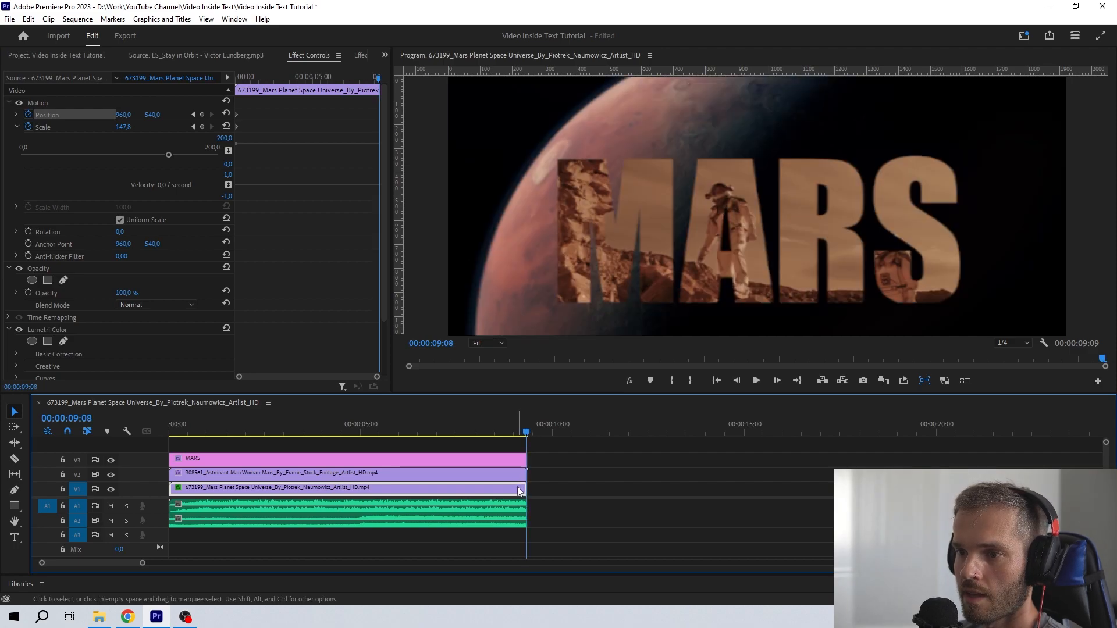
pyautogui.moveTo(168, 156); pyautogui.dragTo(181, 157)
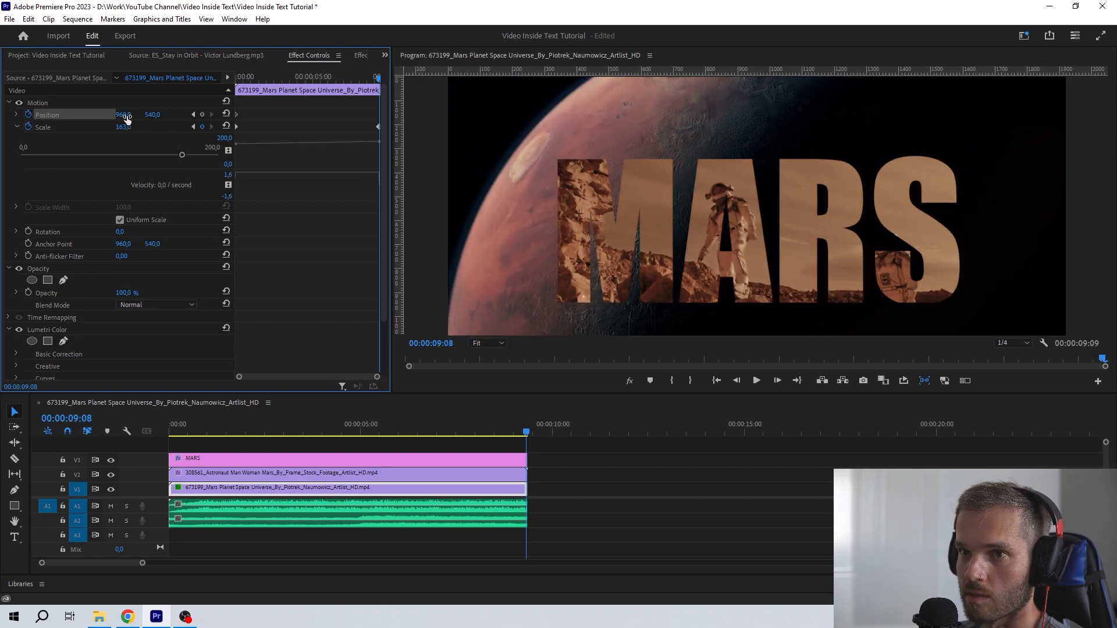
pyautogui.moveTo(123, 115); pyautogui.dragTo(163, 115)
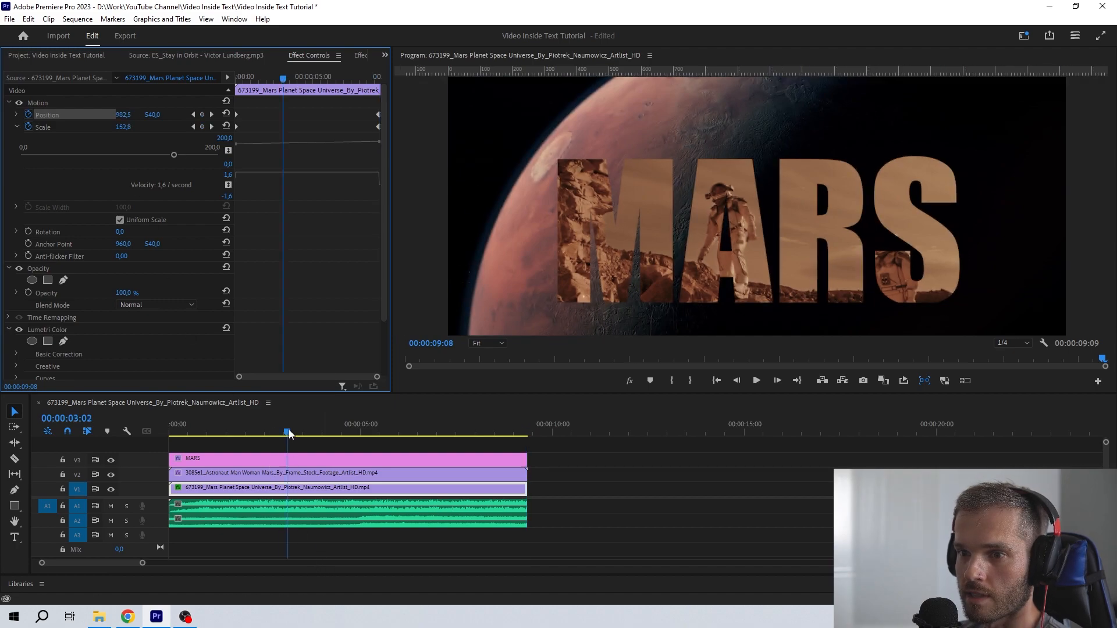
# Step: Play the sequence from the start and scrub to 00:00:08:02 to review the planet's scale and position animation
pyautogui.moveTo(288, 432); pyautogui.dragTo(119, 418)
pyautogui.press('space')
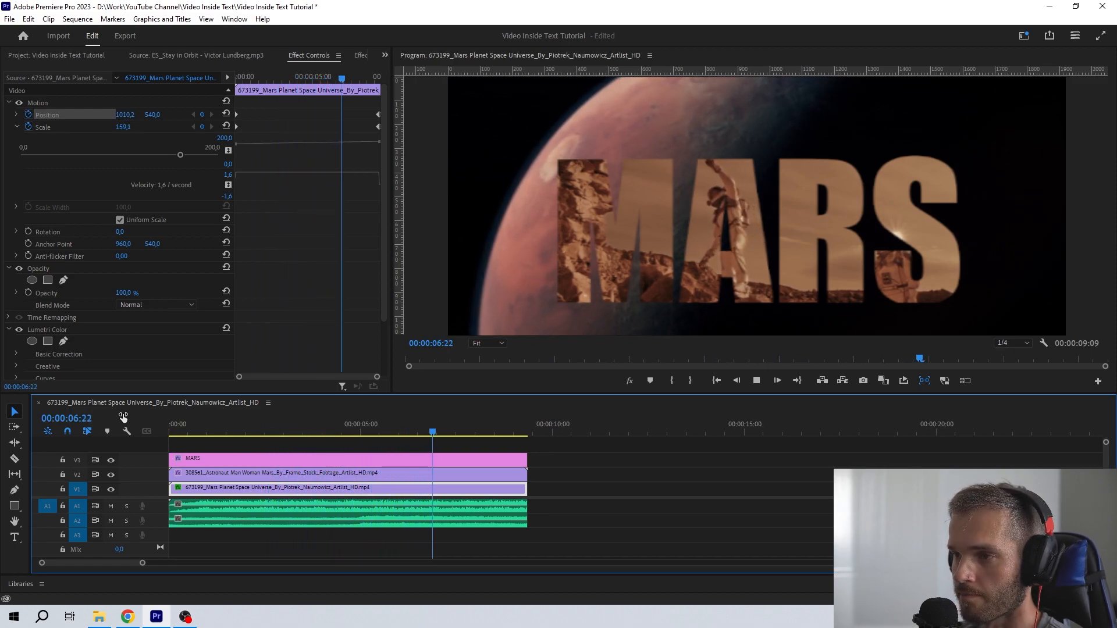
pyautogui.press('space')
pyautogui.moveTo(379, 429); pyautogui.dragTo(479, 441)
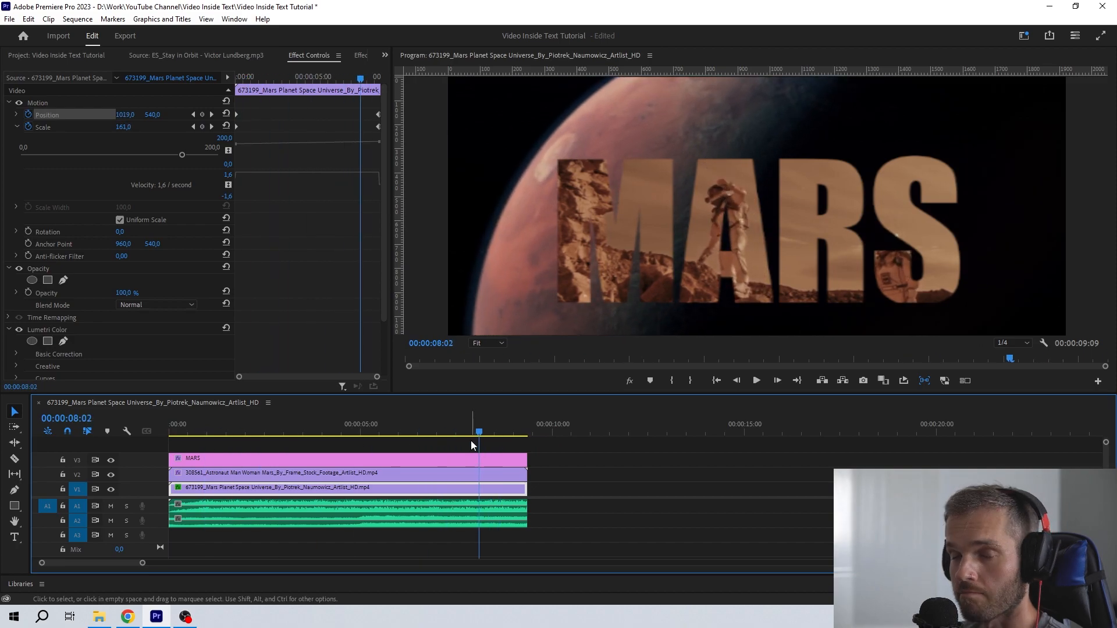